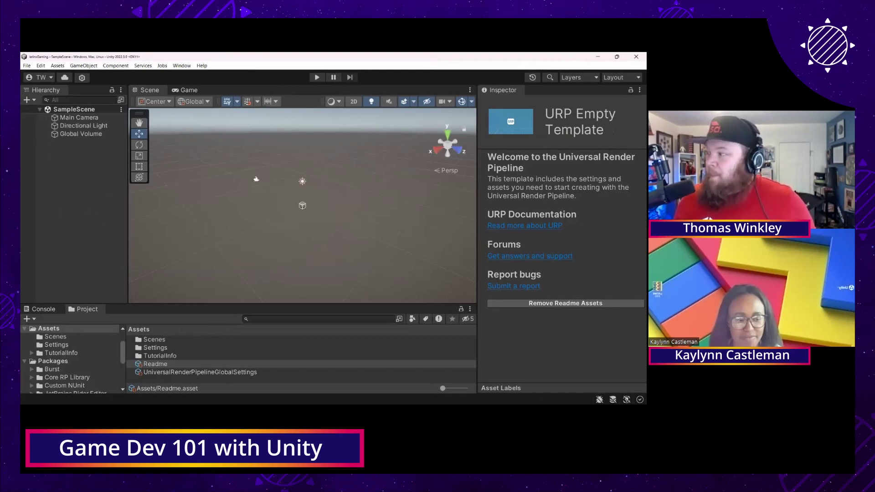
{"action": "left_click", "coordinate": [85, 118]}
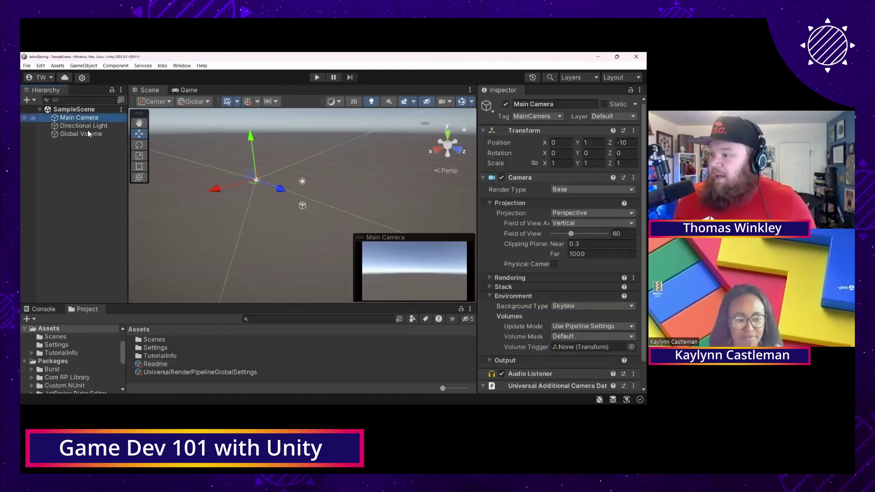
{"action": "scroll", "coordinate": [365, 198], "scroll_direction": "down", "scroll_amount": 3}
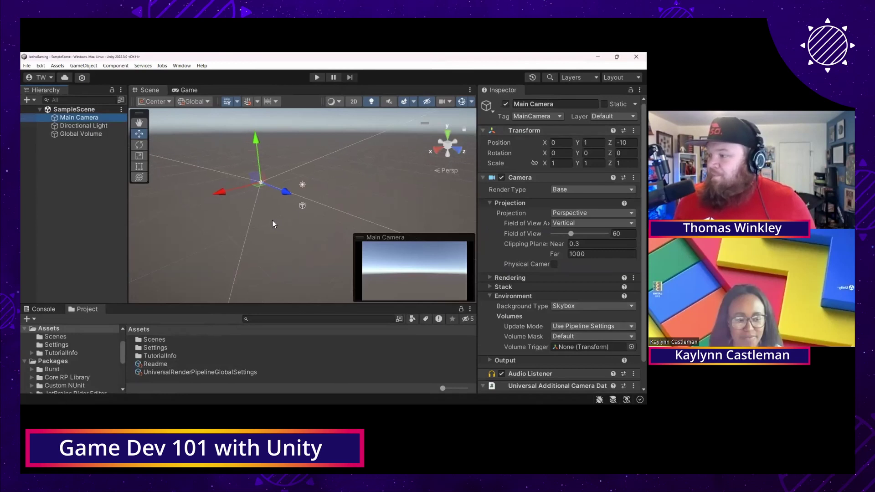
{"action": "left_click", "coordinate": [79, 182]}
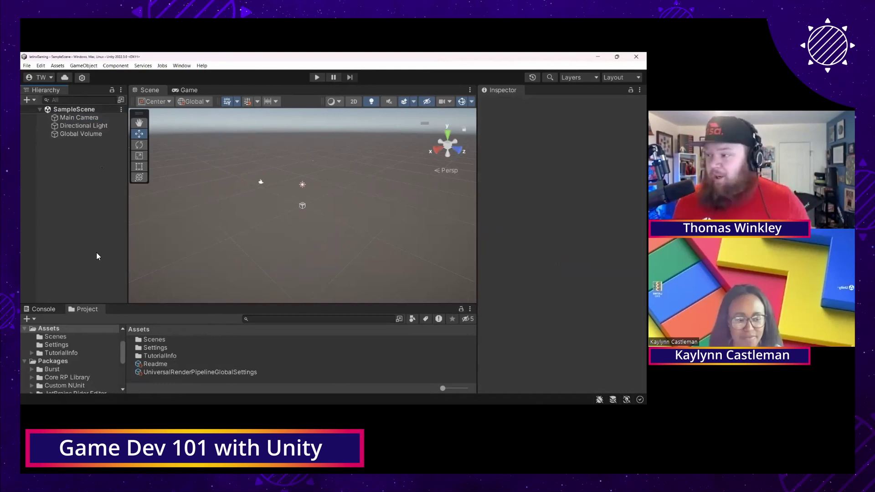
Step: Add a 3D Plane to the SampleScene and keep its default name
{"action": "left_click", "coordinate": [29, 101]}
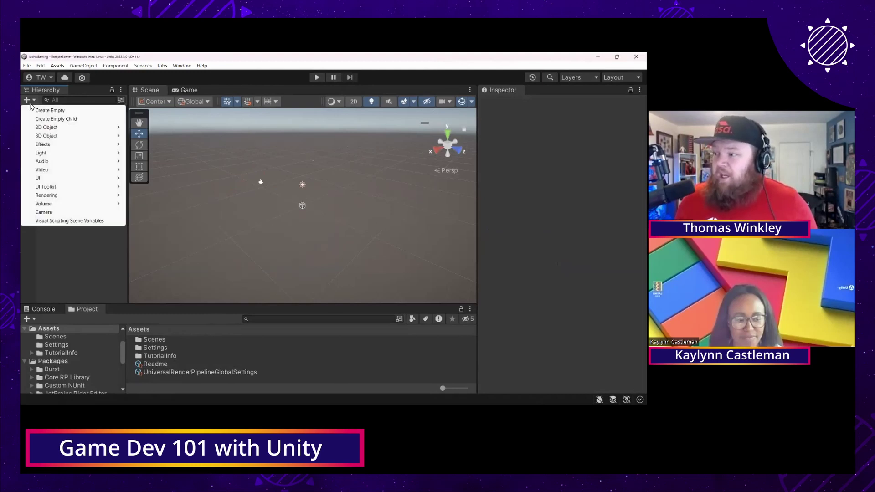
{"action": "mouse_move", "coordinate": [57, 138]}
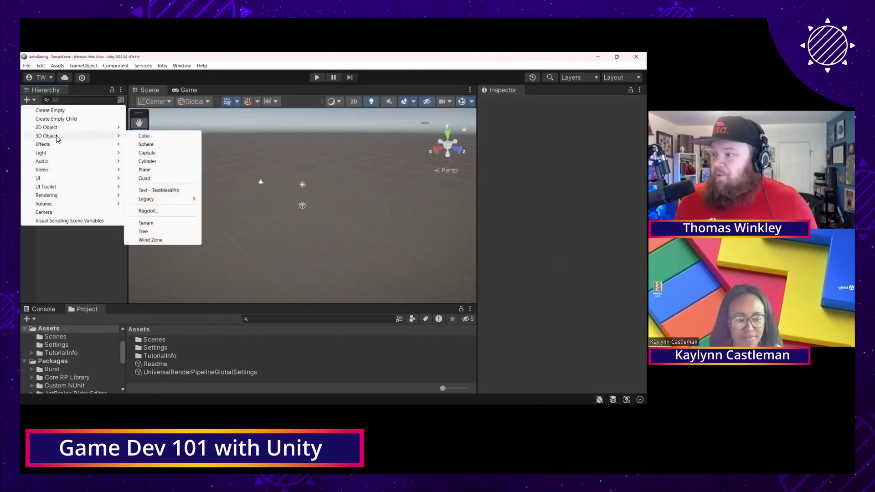
{"action": "left_click", "coordinate": [145, 170]}
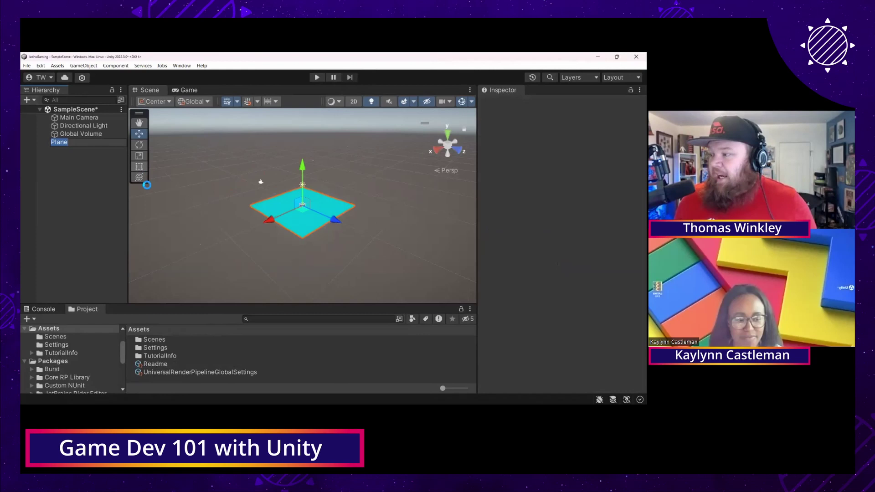
{"action": "key", "text": "Return"}
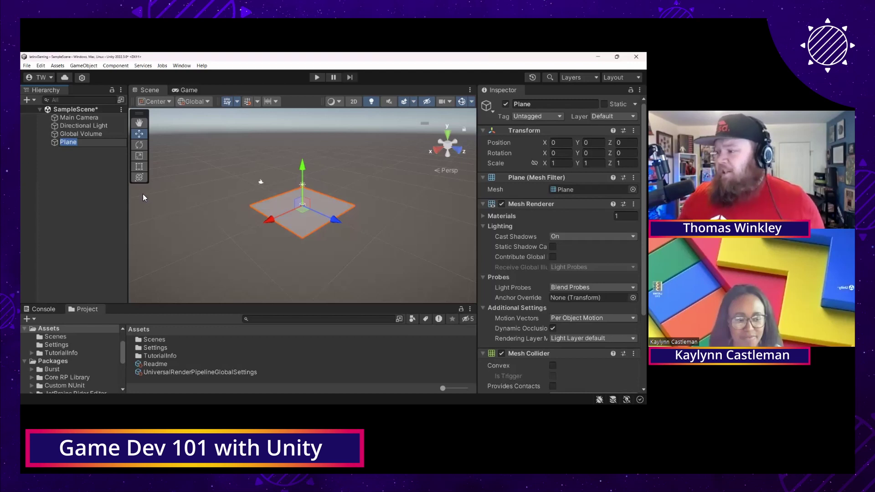
Step: Examine the plane's Transform, Mesh Renderer and Mesh Collider settings
{"action": "left_click", "coordinate": [56, 152]}
{"action": "left_click", "coordinate": [68, 141]}
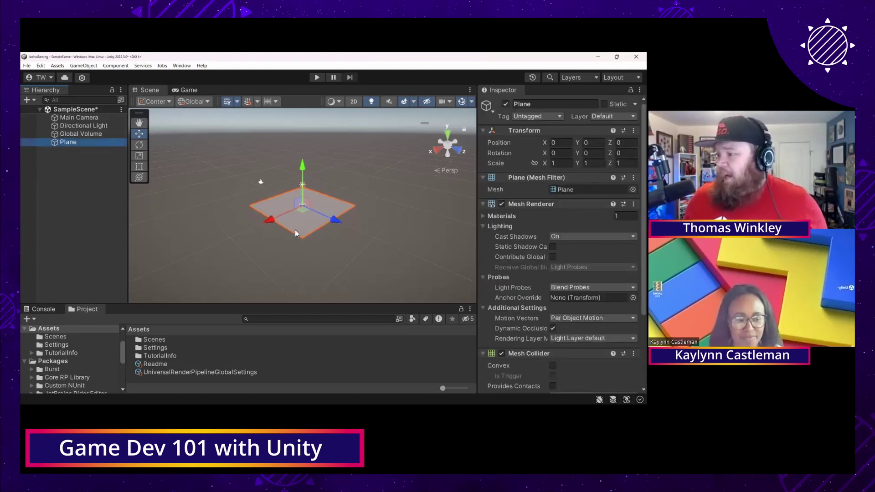
{"action": "left_click", "coordinate": [73, 143]}
{"action": "left_click", "coordinate": [56, 145]}
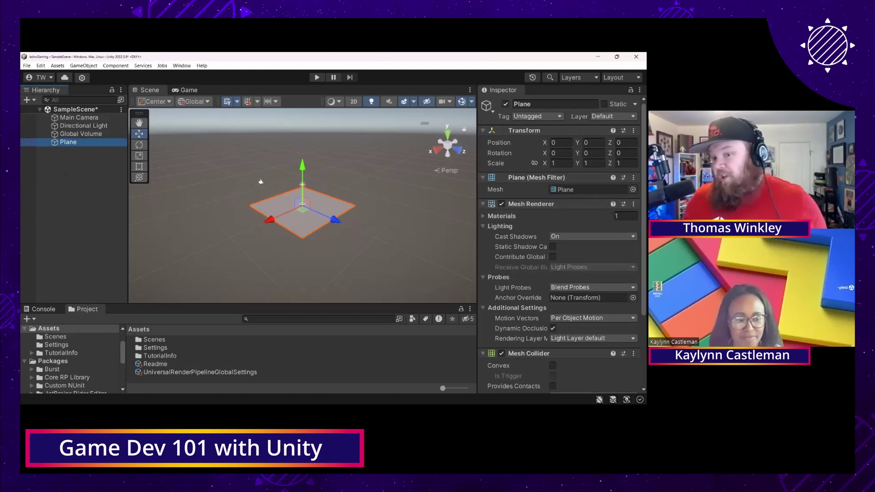
{"action": "scroll", "coordinate": [561, 241], "scroll_direction": "down", "scroll_amount": 3}
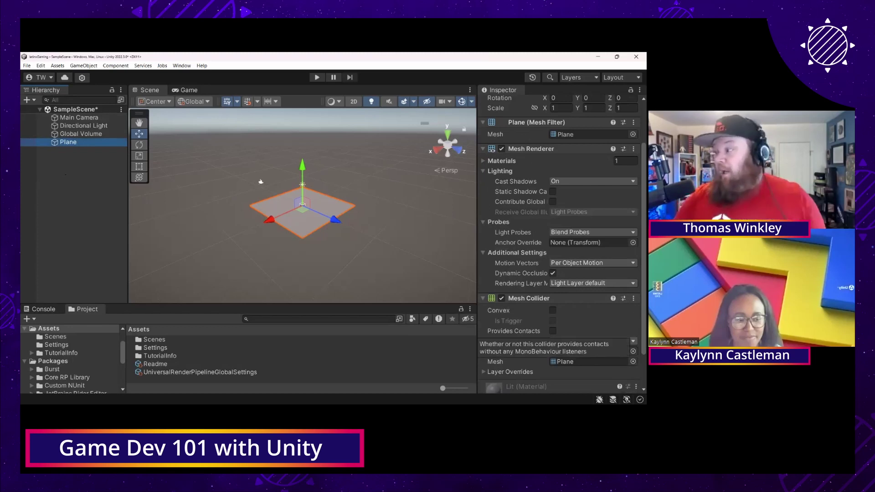
{"action": "scroll", "coordinate": [561, 241], "scroll_direction": "down", "scroll_amount": 2}
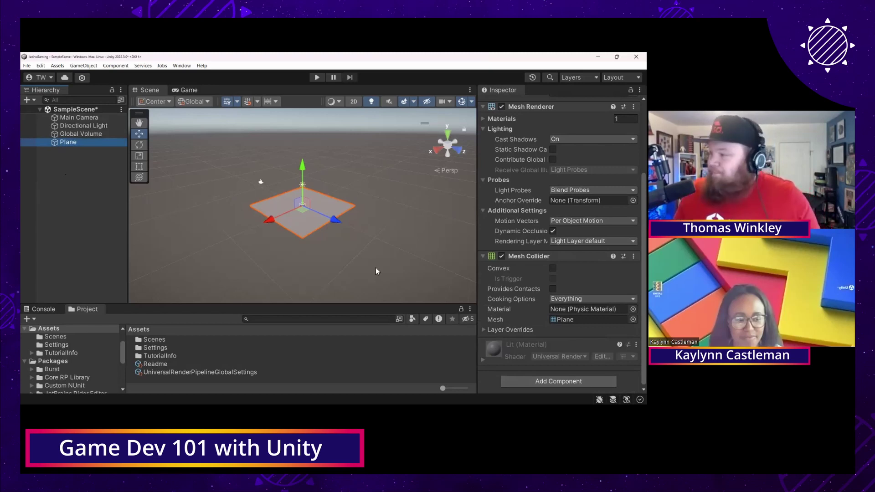
Step: Add a 3D Capsule to the scene as a separate object, keeping its default name
{"action": "mouse_move", "coordinate": [272, 220]}
{"action": "left_mouse_down", "text": "alt"}
{"action": "mouse_move", "coordinate": [326, 237]}
{"action": "mouse_move", "coordinate": [275, 239]}
{"action": "mouse_move", "coordinate": [321, 218]}
{"action": "mouse_move", "coordinate": [269, 233]}
{"action": "left_mouse_up", "text": "alt"}
{"action": "scroll", "coordinate": [561, 228], "scroll_direction": "up", "scroll_amount": 5}
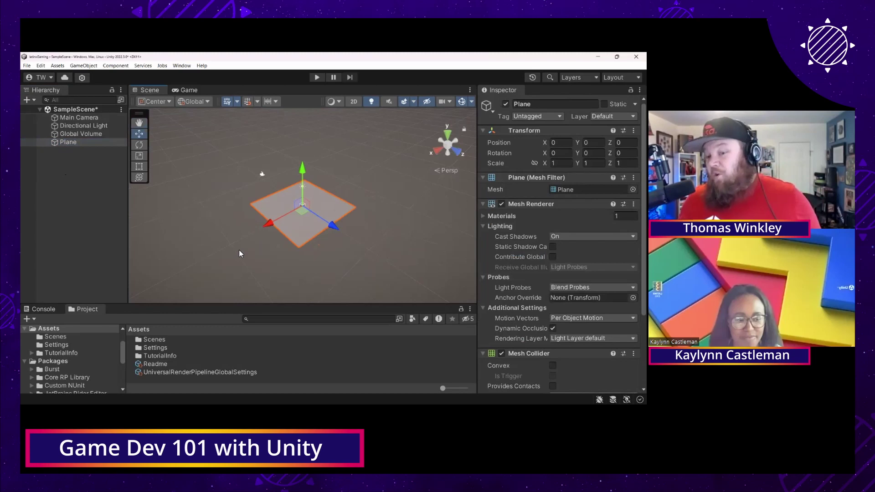
{"action": "right_click", "coordinate": [56, 172]}
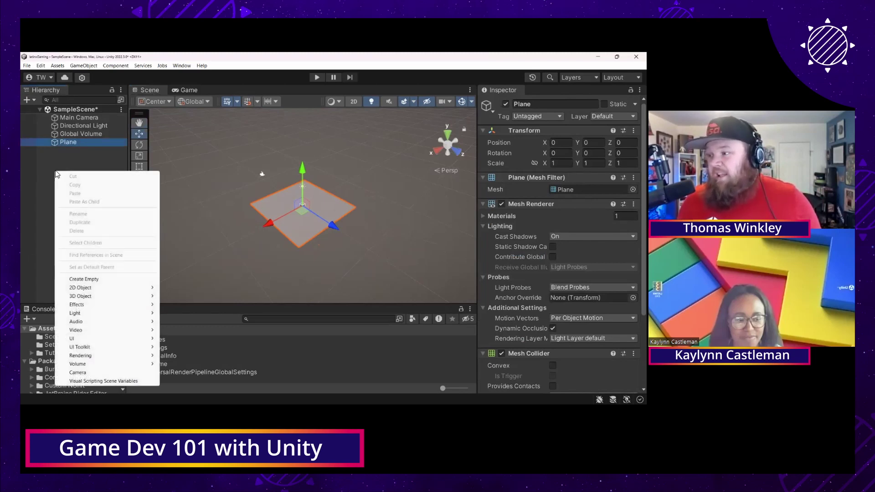
{"action": "mouse_move", "coordinate": [91, 298]}
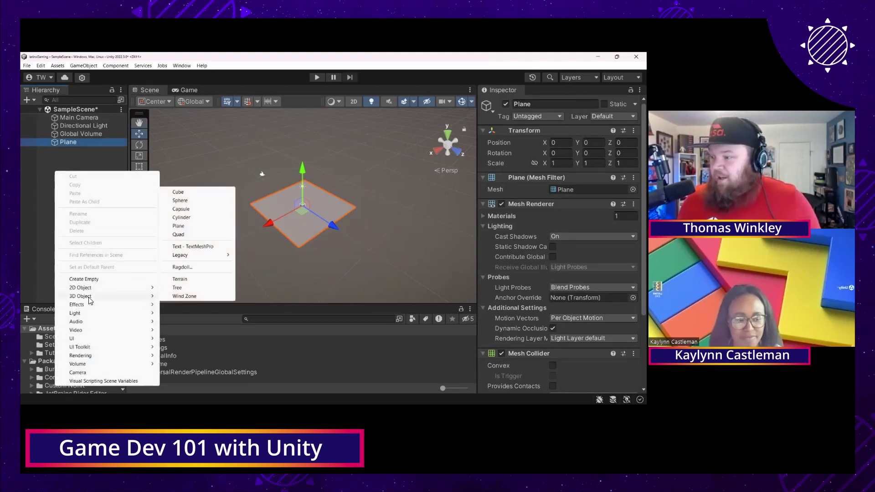
{"action": "left_click", "coordinate": [192, 209]}
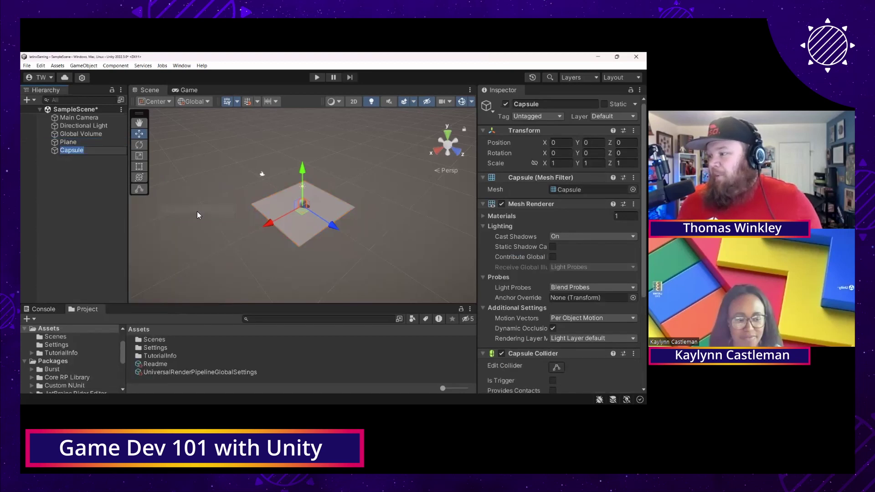
{"action": "left_click", "coordinate": [271, 259]}
Step: Raise the capsule along the Y axis to about 0.976 so that it stands on the plane
{"action": "left_click", "coordinate": [312, 219]}
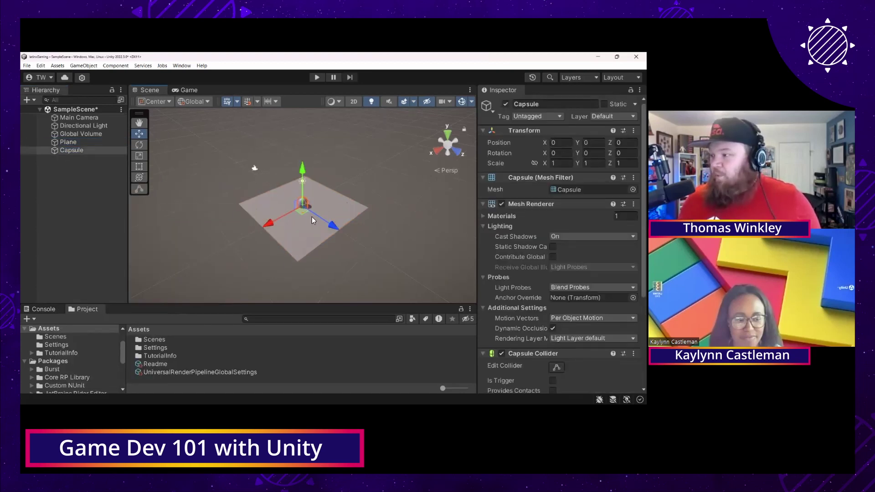
{"action": "key", "text": "f"}
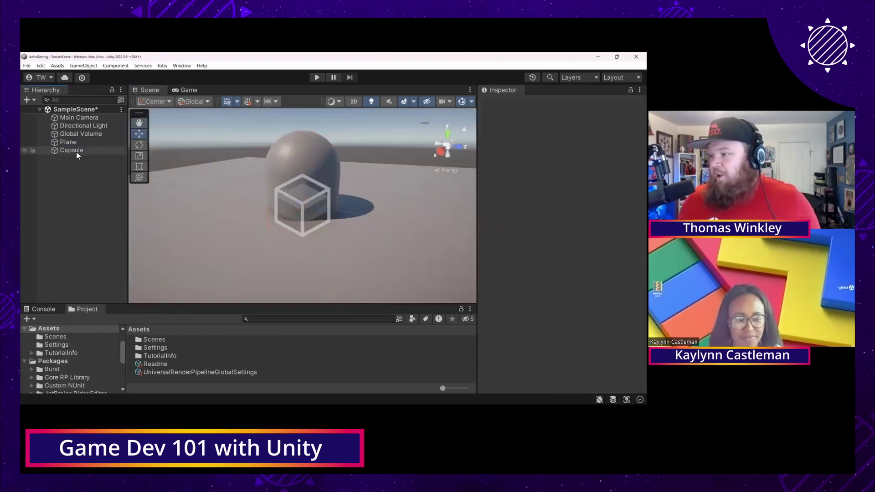
{"action": "double_click", "coordinate": [71, 142]}
{"action": "double_click", "coordinate": [71, 151]}
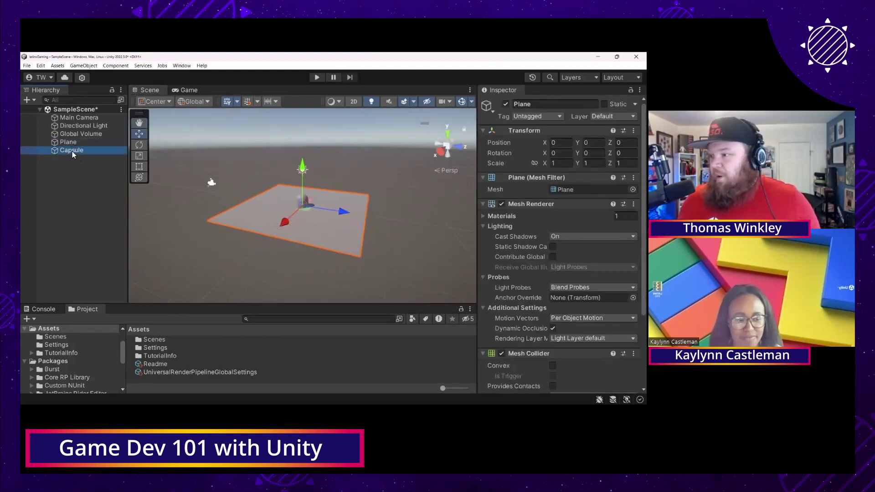
{"action": "left_click_drag", "start_coordinate": [302, 168], "coordinate": [299, 122]}
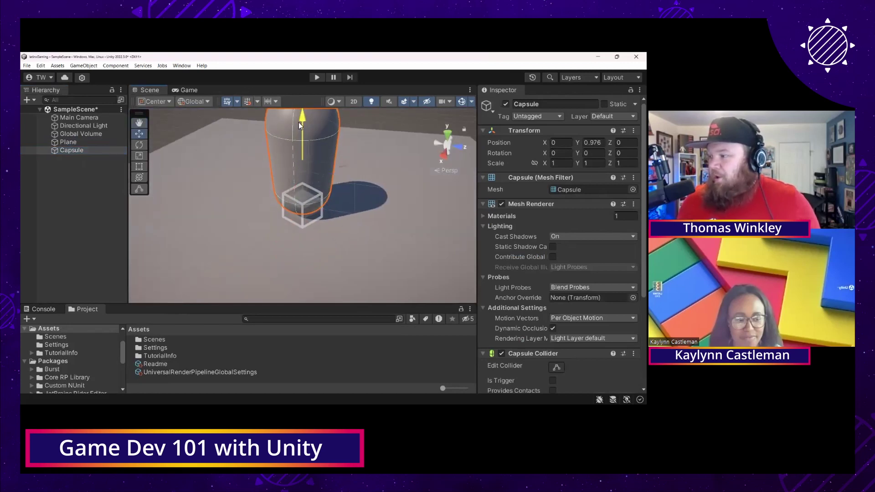
{"action": "left_click_drag", "start_coordinate": [247, 194], "coordinate": [270, 211], "text": "alt"}
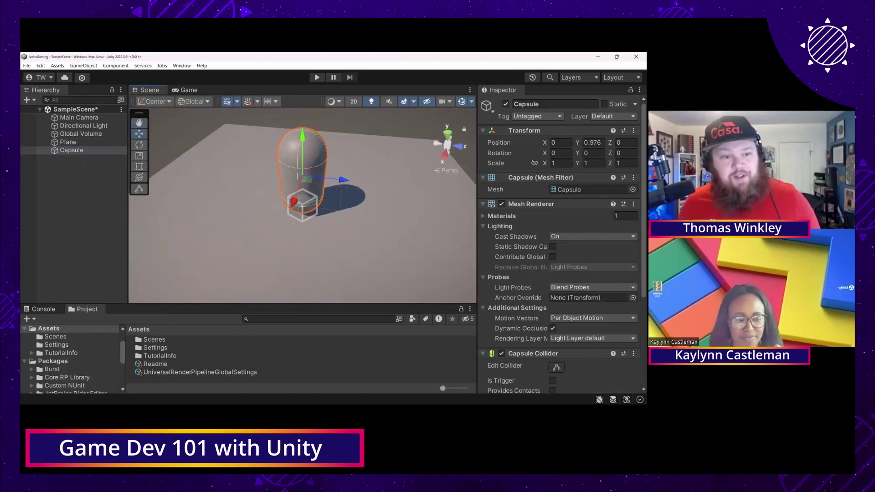
{"action": "right_click", "coordinate": [66, 207]}
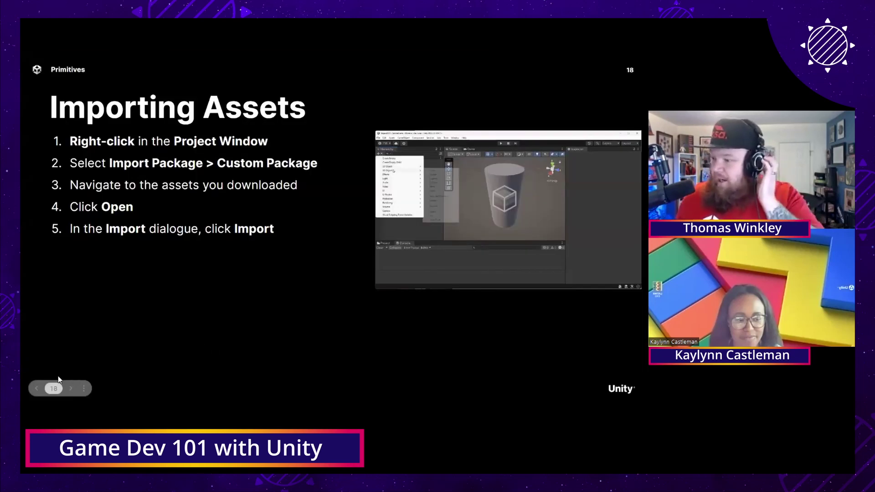
{"action": "left_click", "coordinate": [38, 389]}
{"action": "left_click", "coordinate": [37, 388]}
{"action": "left_click", "coordinate": [38, 389]}
{"action": "left_click", "coordinate": [37, 389]}
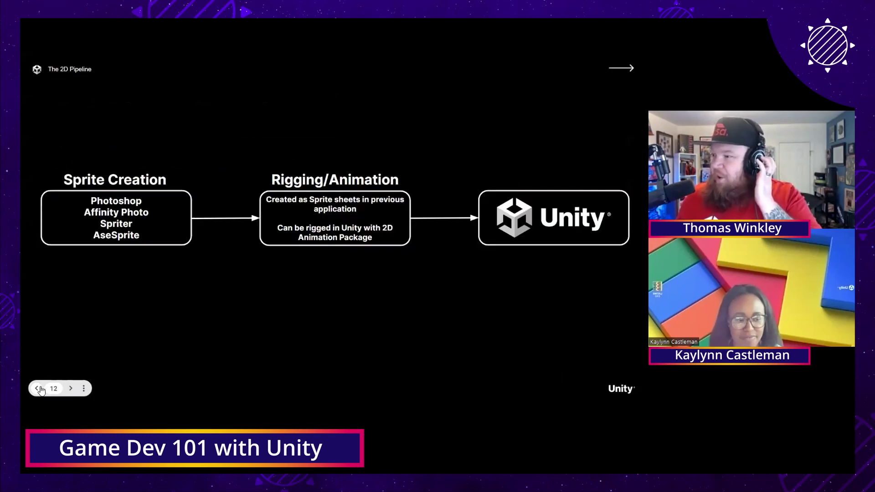
{"action": "left_click", "coordinate": [38, 388]}
{"action": "left_click", "coordinate": [70, 389]}
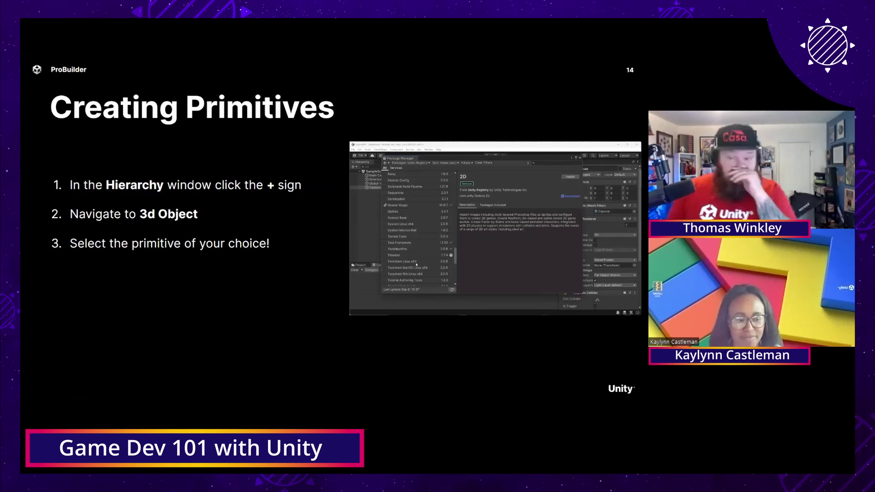
{"action": "left_click", "coordinate": [76, 388]}
{"action": "left_click", "coordinate": [76, 389]}
{"action": "left_click", "coordinate": [76, 388]}
{"action": "left_click", "coordinate": [76, 389]}
{"action": "left_click", "coordinate": [77, 389]}
{"action": "left_click", "coordinate": [76, 389]}
{"action": "left_click", "coordinate": [76, 389]}
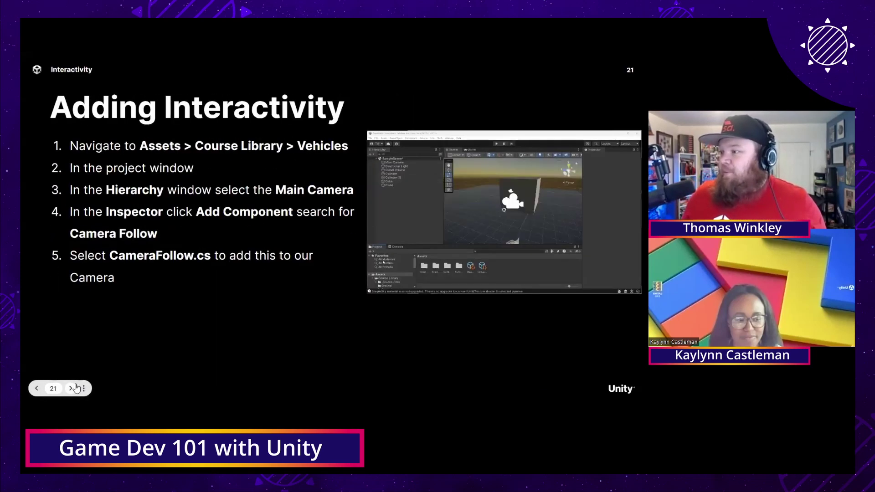
{"action": "left_click", "coordinate": [37, 389]}
{"action": "left_click", "coordinate": [37, 389]}
{"action": "left_click", "coordinate": [36, 388]}
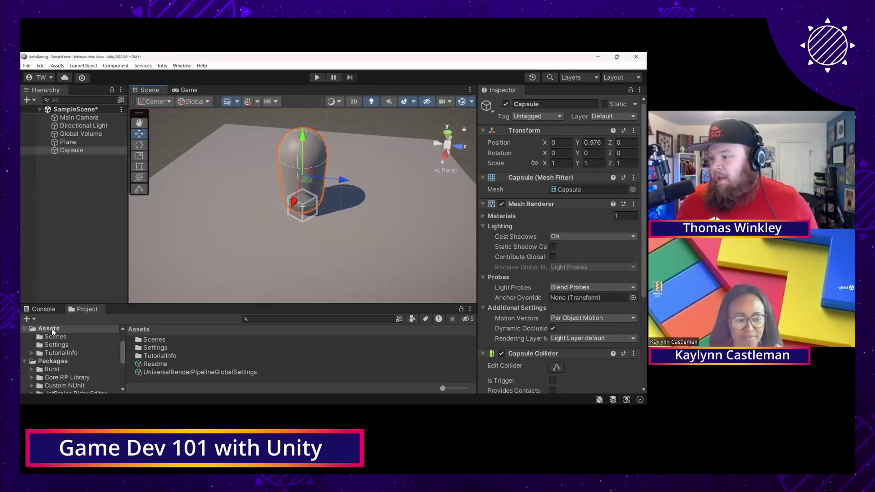
{"action": "left_click_drag", "start_coordinate": [90, 304], "coordinate": [90, 292]}
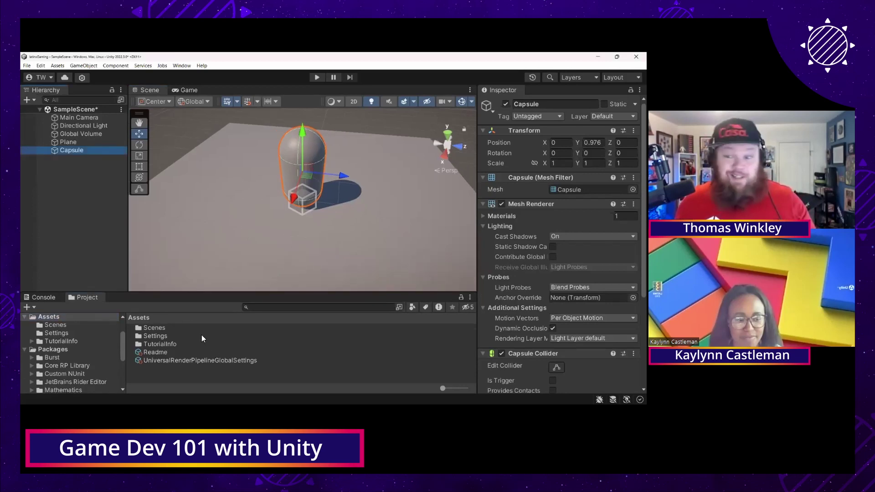
{"action": "right_click", "coordinate": [166, 373]}
{"action": "mouse_move", "coordinate": [212, 243]}
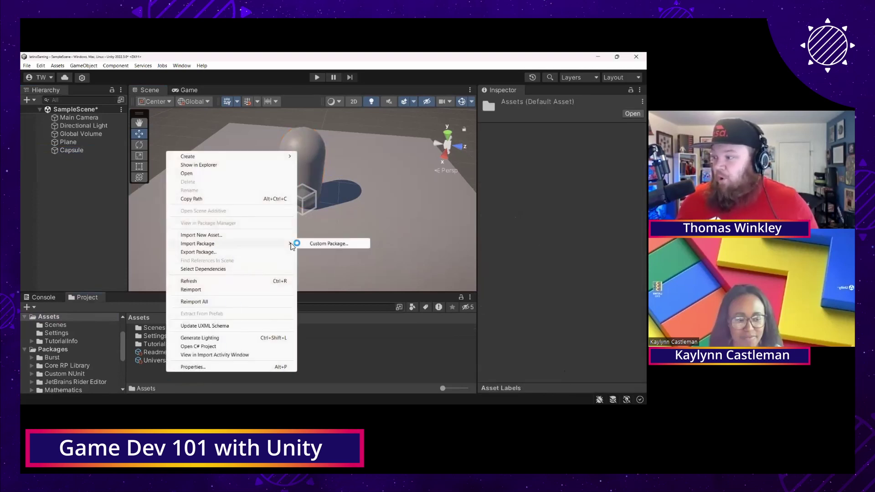
{"action": "left_click", "coordinate": [331, 245]}
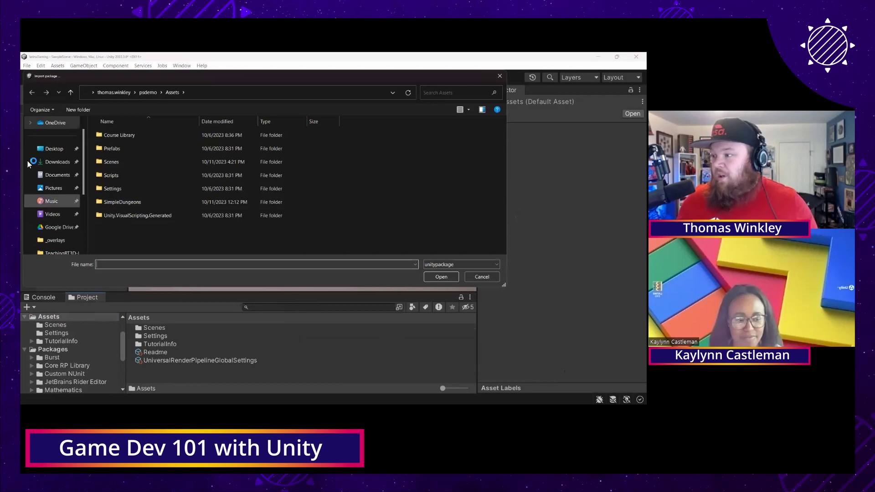
{"action": "left_click", "coordinate": [57, 162]}
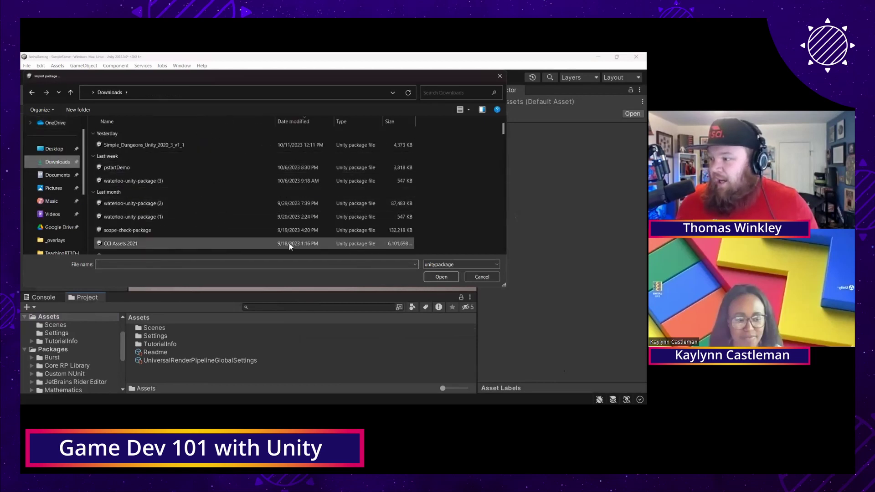
{"action": "left_click", "coordinate": [56, 148]}
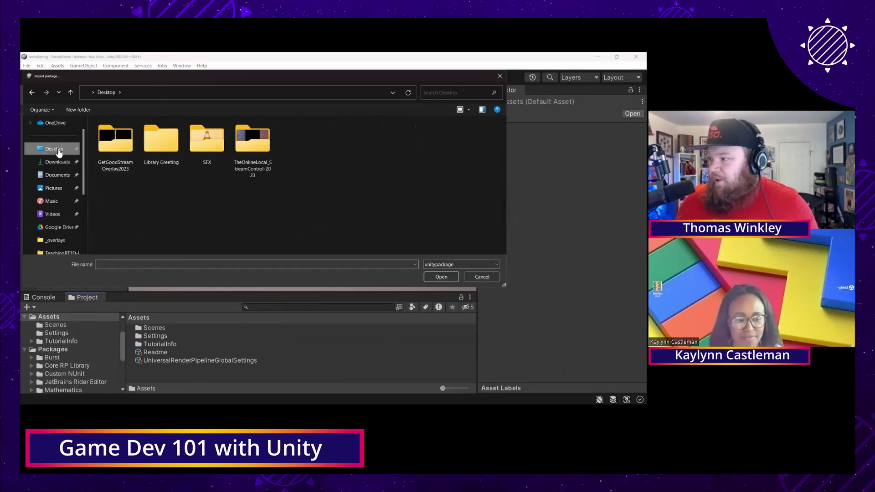
{"action": "left_click", "coordinate": [57, 162]}
{"action": "scroll", "coordinate": [171, 201], "scroll_direction": "down", "scroll_amount": 1}
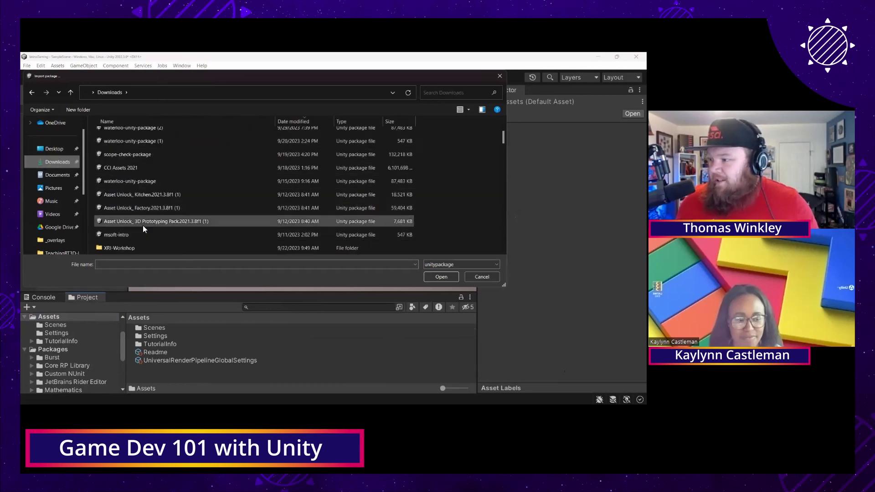
{"action": "scroll", "coordinate": [143, 226], "scroll_direction": "up", "scroll_amount": 2}
{"action": "scroll", "coordinate": [161, 191], "scroll_direction": "down", "scroll_amount": 2}
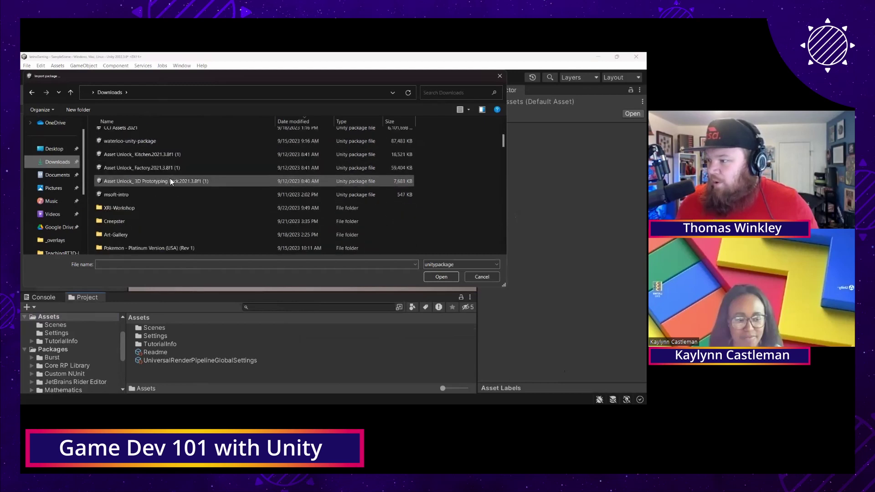
{"action": "left_click", "coordinate": [482, 277]}
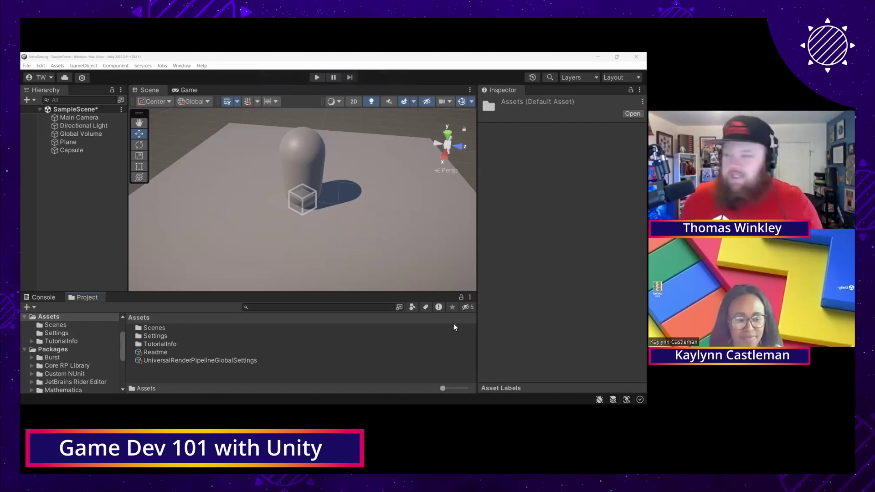
Step: Start a custom package import into the project's Assets folder and open the conexionDemo package
{"action": "right_click", "coordinate": [165, 376]}
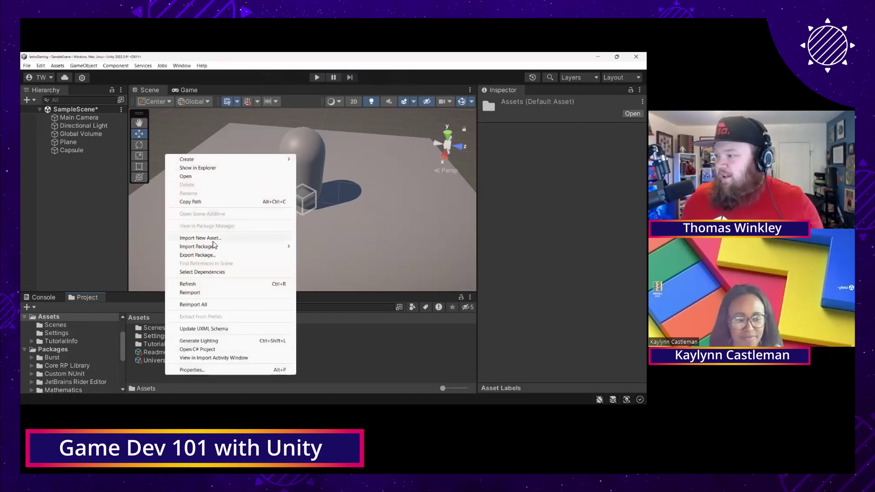
{"action": "mouse_move", "coordinate": [224, 248]}
{"action": "left_click", "coordinate": [354, 246]}
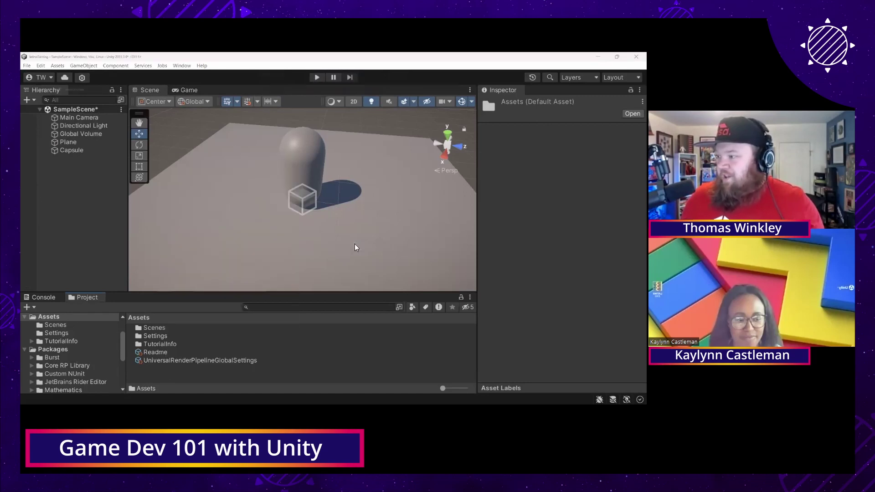
{"action": "left_click", "coordinate": [50, 164]}
{"action": "left_click", "coordinate": [111, 145]}
{"action": "left_click", "coordinate": [437, 275]}
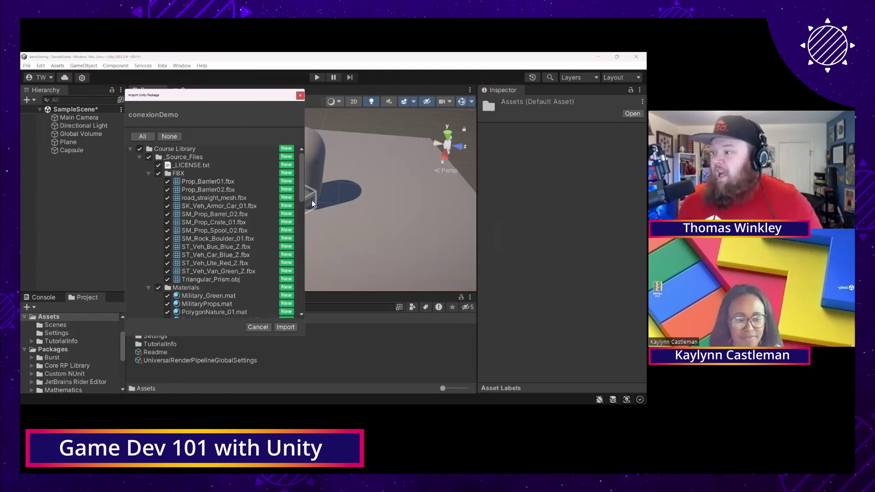
Step: Review the conexionDemo package contents, exclude SampleScene.unity so the current scene is not overwritten, and import the remaining selected assets
{"action": "scroll", "coordinate": [283, 204], "scroll_direction": "down", "scroll_amount": 10}
{"action": "scroll", "coordinate": [288, 209], "scroll_direction": "up", "scroll_amount": 6}
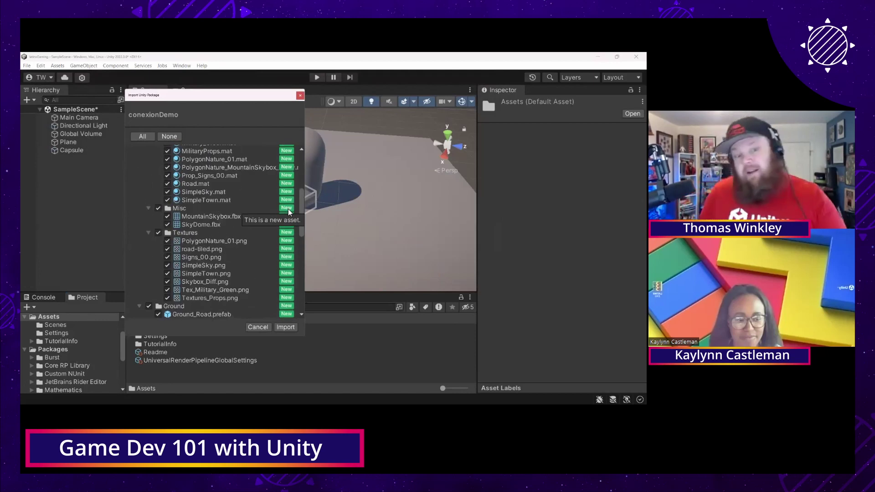
{"action": "scroll", "coordinate": [288, 209], "scroll_direction": "down", "scroll_amount": 10}
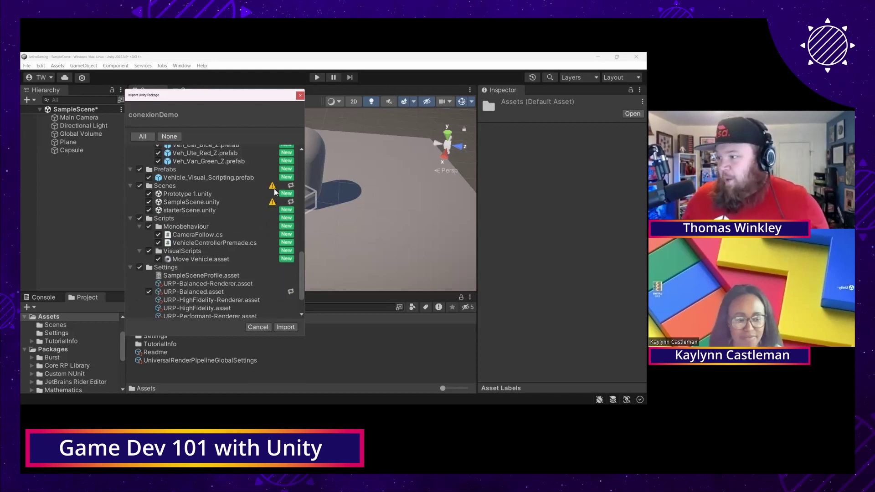
{"action": "mouse_move", "coordinate": [274, 188]}
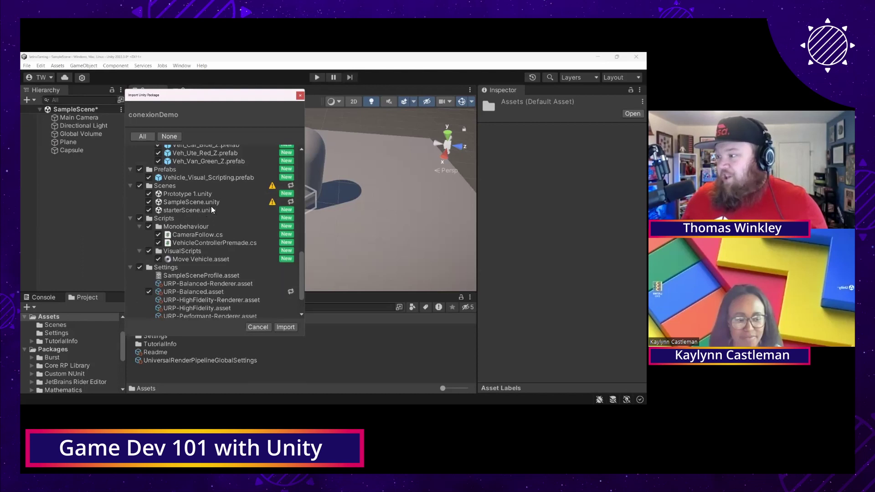
{"action": "mouse_move", "coordinate": [290, 204]}
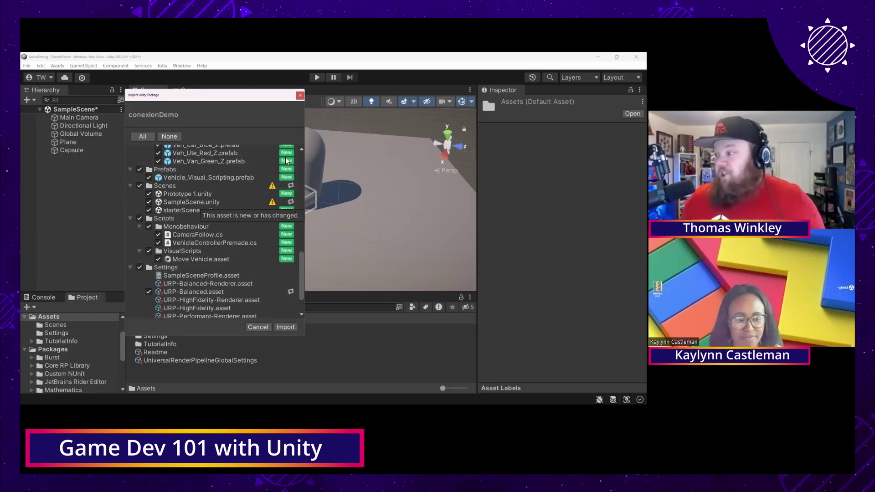
{"action": "left_click", "coordinate": [148, 203]}
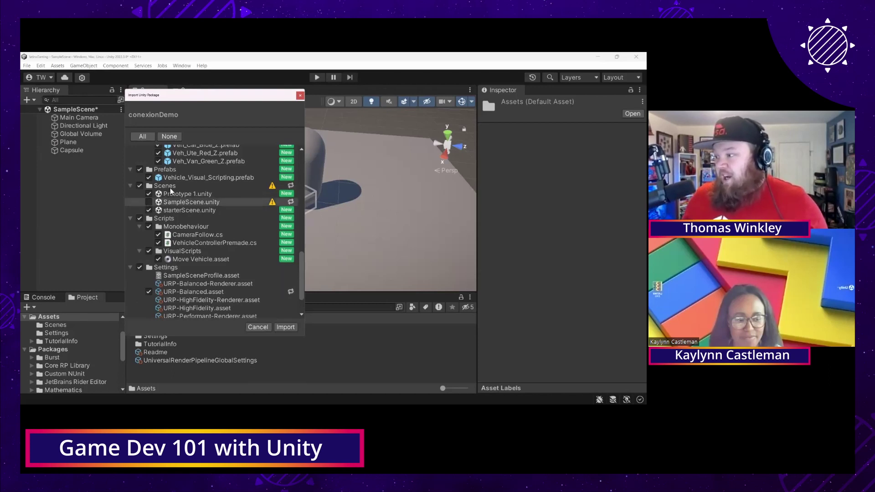
{"action": "scroll", "coordinate": [283, 237], "scroll_direction": "down", "scroll_amount": 3}
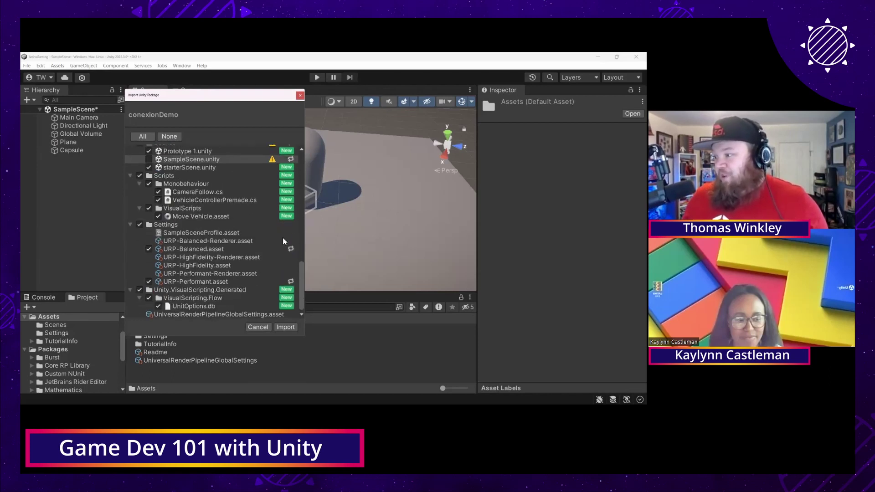
{"action": "left_click", "coordinate": [287, 326]}
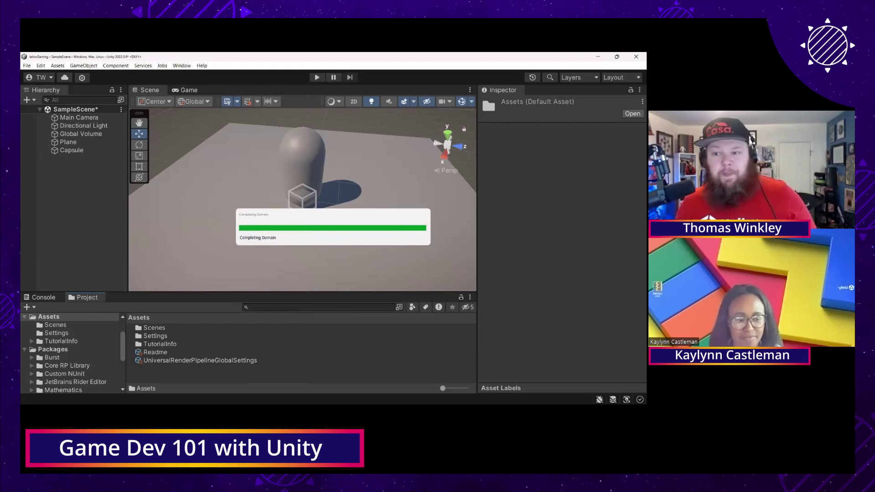
Step: Switch to the presentation, advance to the "Back to building!" slide to read its instructions, and return to Unity
{"action": "key", "text": "alt+Tab"}
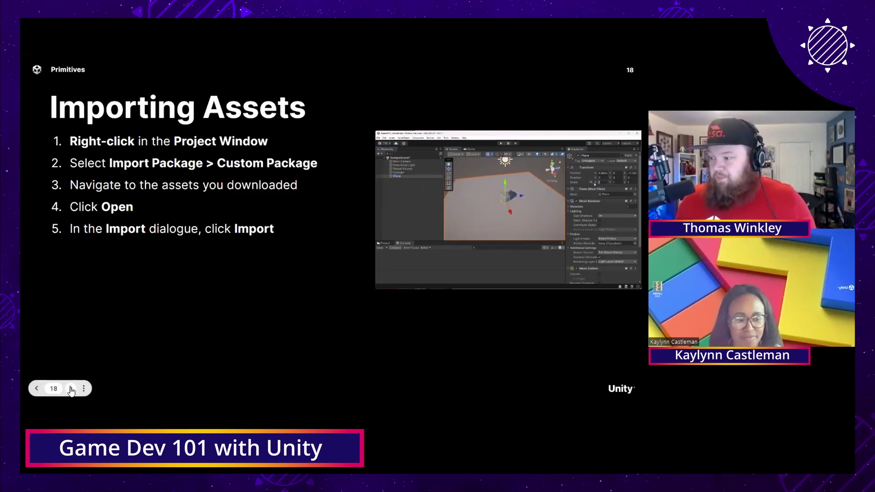
{"action": "left_click", "coordinate": [71, 389]}
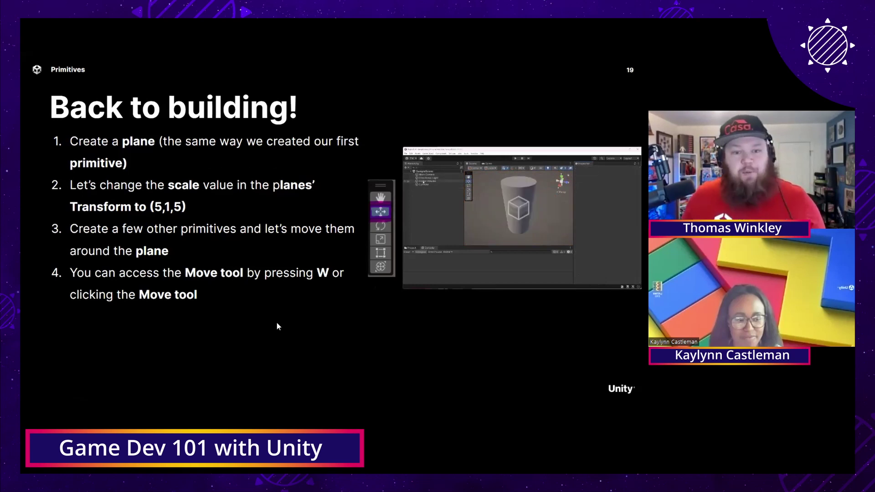
{"action": "key", "text": "alt+Tab"}
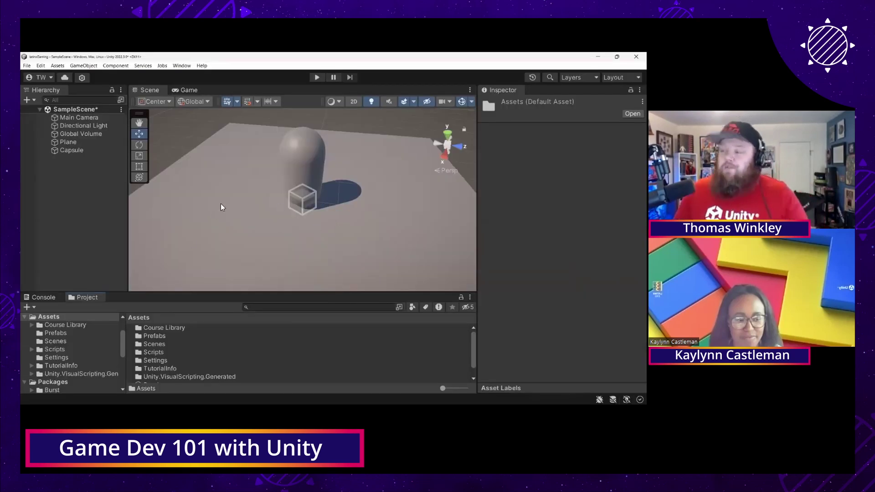
Step: Set the plane's scale to X 5, Y 1, Z 5
{"action": "left_click", "coordinate": [246, 196]}
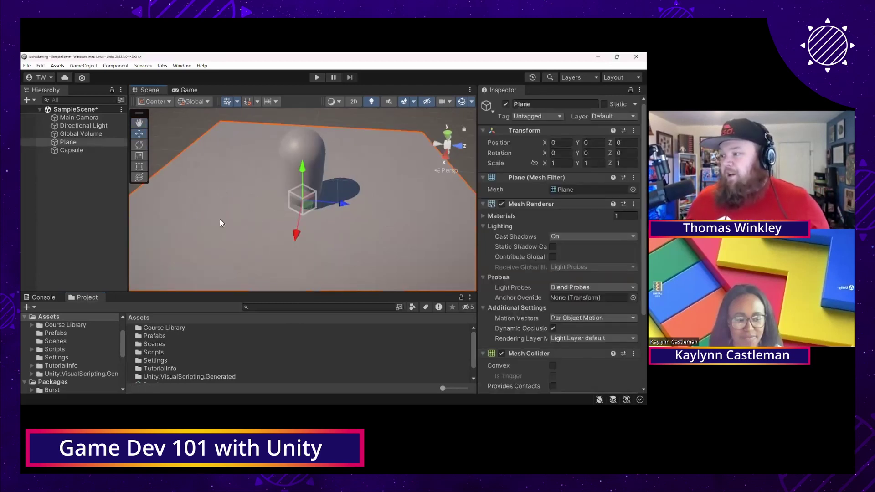
{"action": "left_click", "coordinate": [71, 141]}
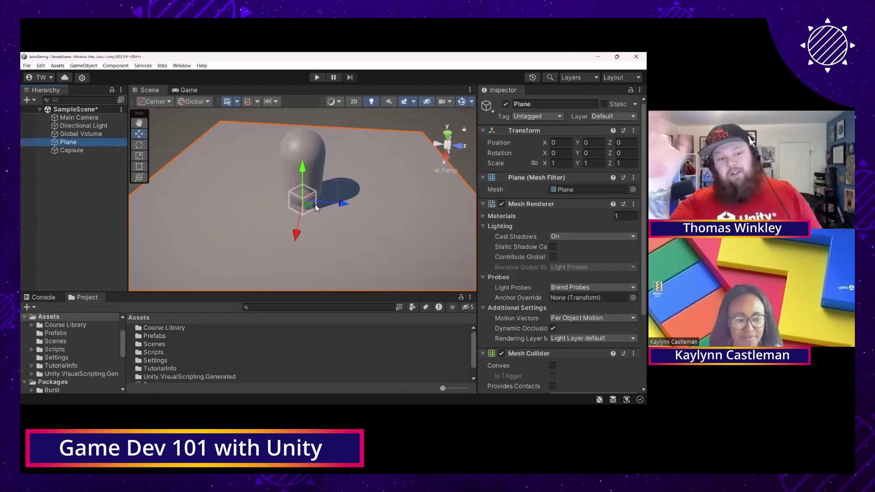
{"action": "left_click_drag", "start_coordinate": [282, 177], "coordinate": [322, 254], "text": "alt"}
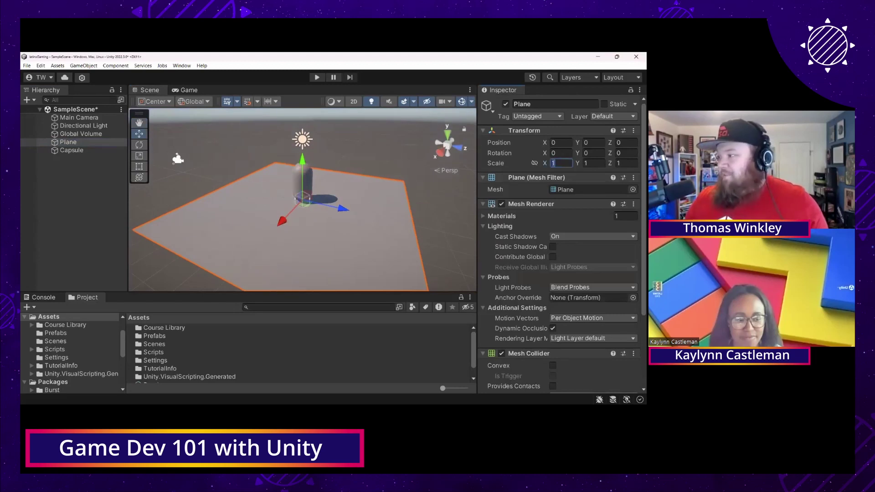
{"action": "type", "text": "5"}
{"action": "key", "text": "Tab"}
{"action": "key", "text": "Tab"}
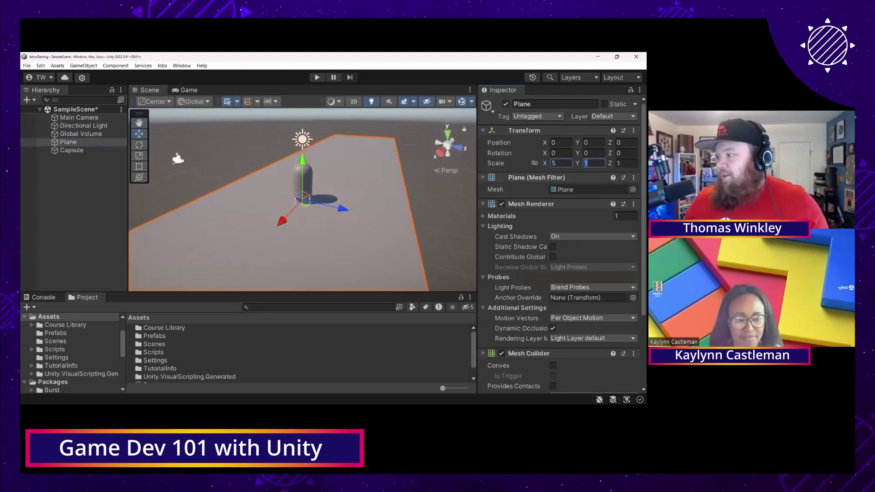
{"action": "type", "text": "5"}
{"action": "left_click", "coordinate": [561, 163]}
{"action": "scroll", "coordinate": [294, 196], "scroll_direction": "down", "scroll_amount": 2}
{"action": "scroll", "coordinate": [338, 198], "scroll_direction": "down", "scroll_amount": 1}
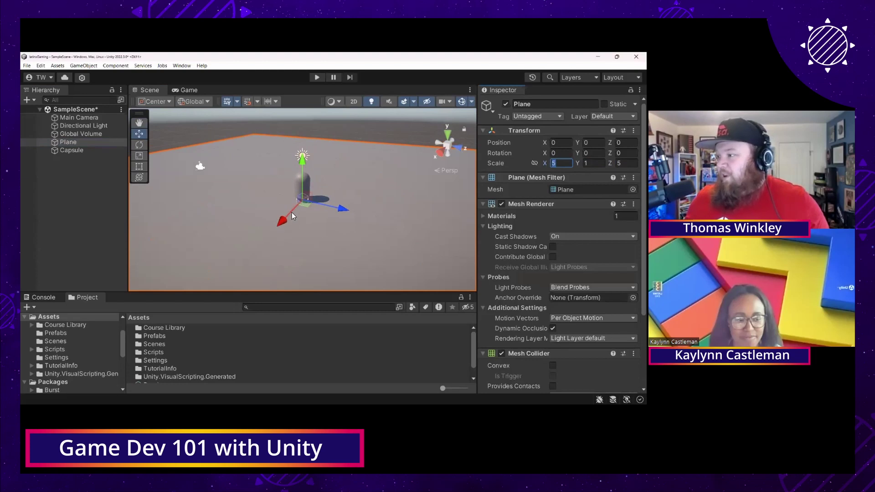
{"action": "scroll", "coordinate": [292, 212], "scroll_direction": "down", "scroll_amount": 7}
{"action": "mouse_move", "coordinate": [291, 208]}
{"action": "left_mouse_down", "text": "alt"}
{"action": "mouse_move", "coordinate": [296, 224]}
{"action": "mouse_move", "coordinate": [299, 216]}
{"action": "left_mouse_up", "text": "alt"}
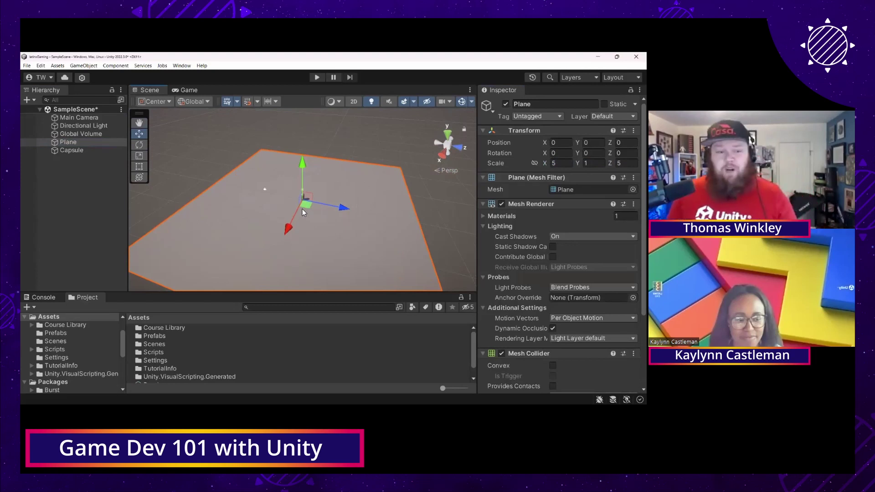
{"action": "left_click_drag", "start_coordinate": [294, 233], "coordinate": [189, 213], "text": "alt"}
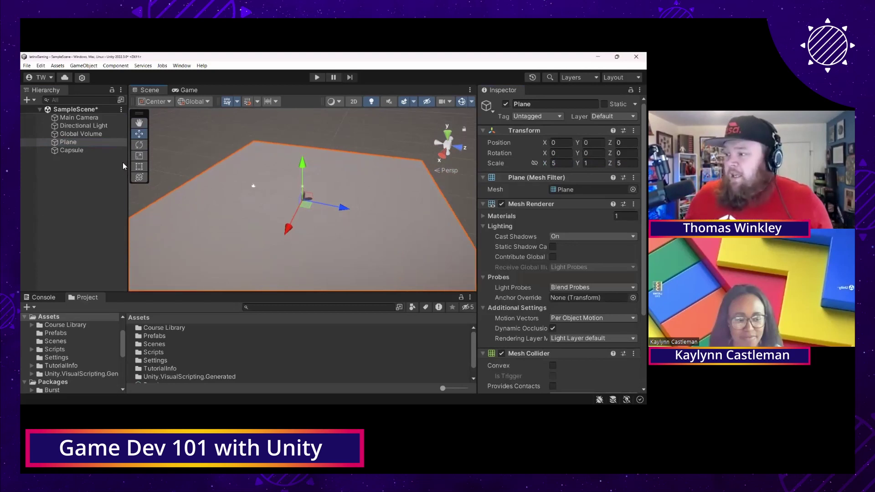
Step: Add a 3D Cube to the scene as a separate object, keeping its default name, and frame it in view
{"action": "right_click", "coordinate": [66, 188]}
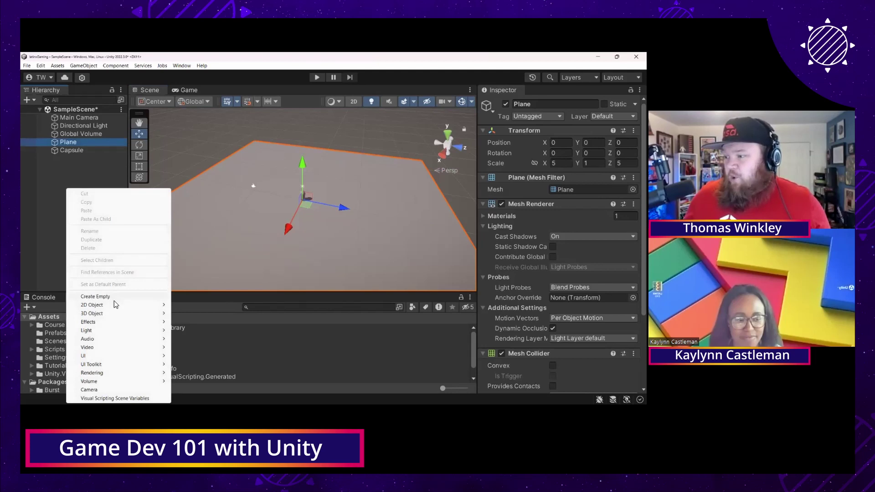
{"action": "mouse_move", "coordinate": [114, 313]}
{"action": "left_click", "coordinate": [197, 211]}
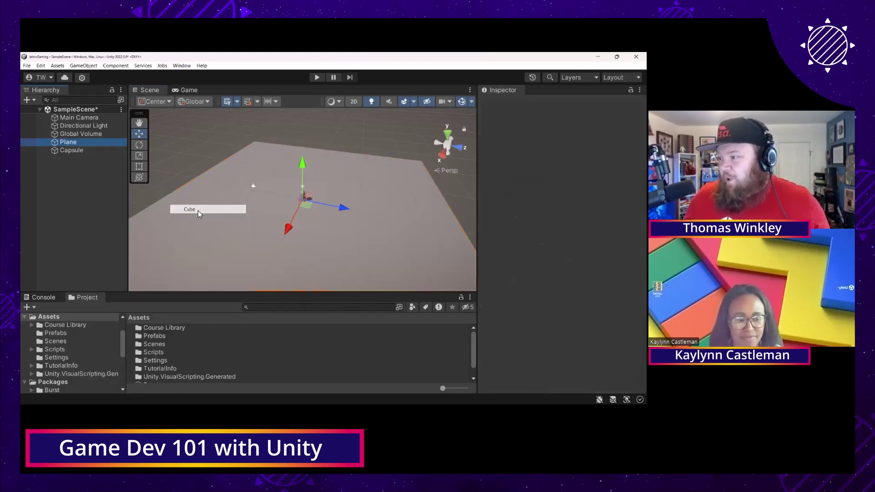
{"action": "left_click", "coordinate": [36, 171]}
{"action": "double_click", "coordinate": [57, 160]}
Step: Lift the cube to about Y 0.907 and move it away from the capsule to about X -9.73, Z -9.85
{"action": "left_click_drag", "start_coordinate": [274, 237], "coordinate": [317, 178], "text": "alt"}
{"action": "scroll", "coordinate": [308, 201], "scroll_direction": "down", "scroll_amount": 5}
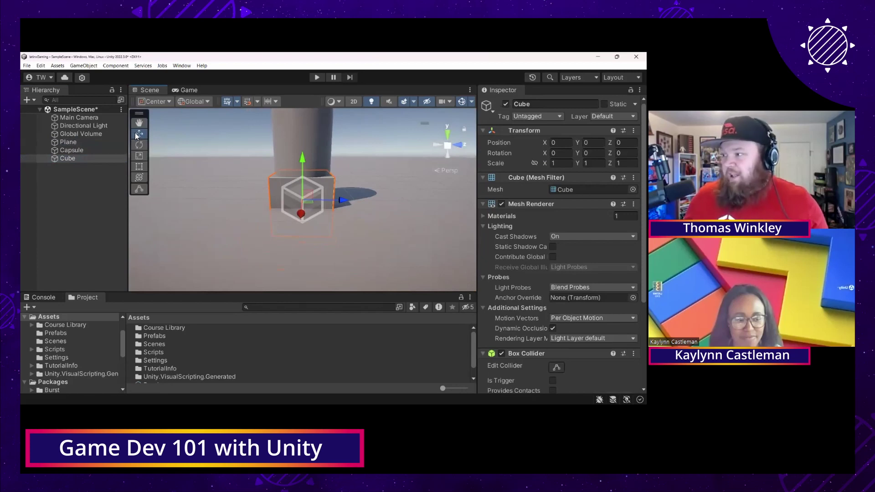
{"action": "left_click_drag", "start_coordinate": [302, 154], "coordinate": [304, 101]}
{"action": "scroll", "coordinate": [324, 158], "scroll_direction": "down", "scroll_amount": 6}
{"action": "left_click_drag", "start_coordinate": [295, 174], "coordinate": [237, 188], "text": "alt"}
{"action": "scroll", "coordinate": [236, 189], "scroll_direction": "down", "scroll_amount": 5}
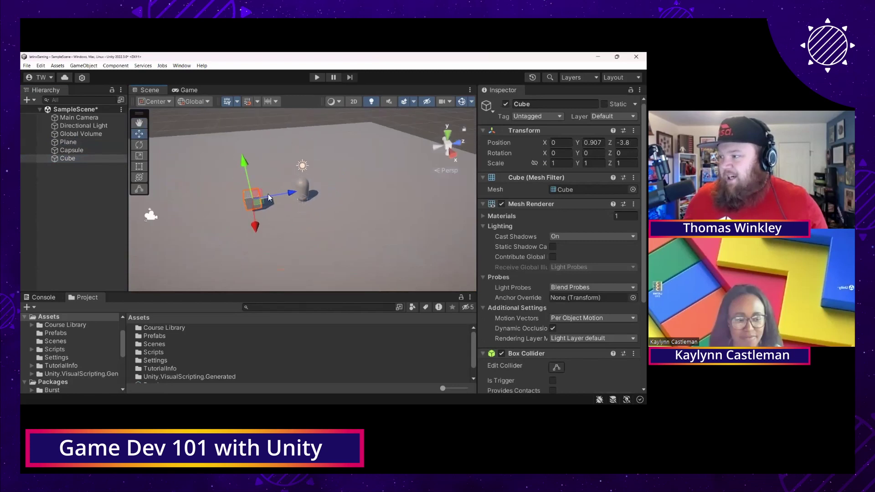
{"action": "left_click_drag", "start_coordinate": [293, 194], "coordinate": [235, 200]}
{"action": "left_click_drag", "start_coordinate": [183, 239], "coordinate": [205, 179]}
{"action": "left_click_drag", "start_coordinate": [254, 158], "coordinate": [234, 158]}
{"action": "left_click_drag", "start_coordinate": [183, 178], "coordinate": [184, 173]}
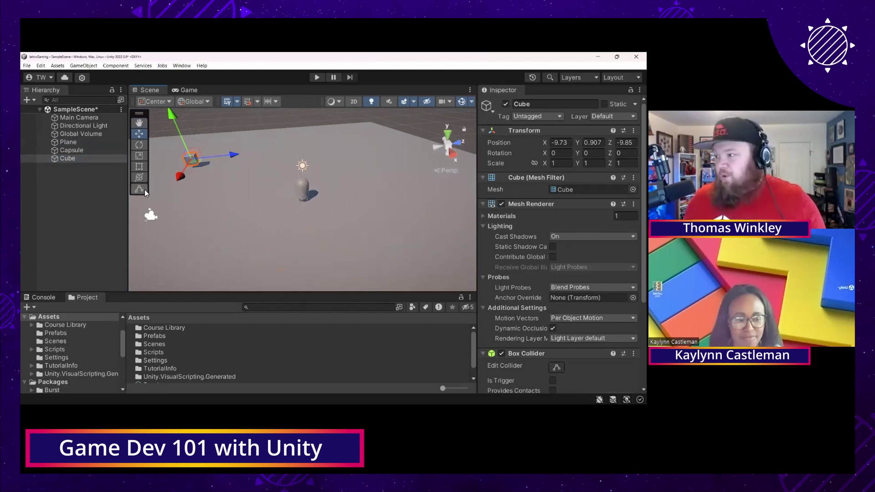
Step: Scale the cube uniformly to about 5.27 and reposition it at about X -15.67, Y 2.42, Z -14.85 near the plane's far corner
{"action": "left_click", "coordinate": [140, 156]}
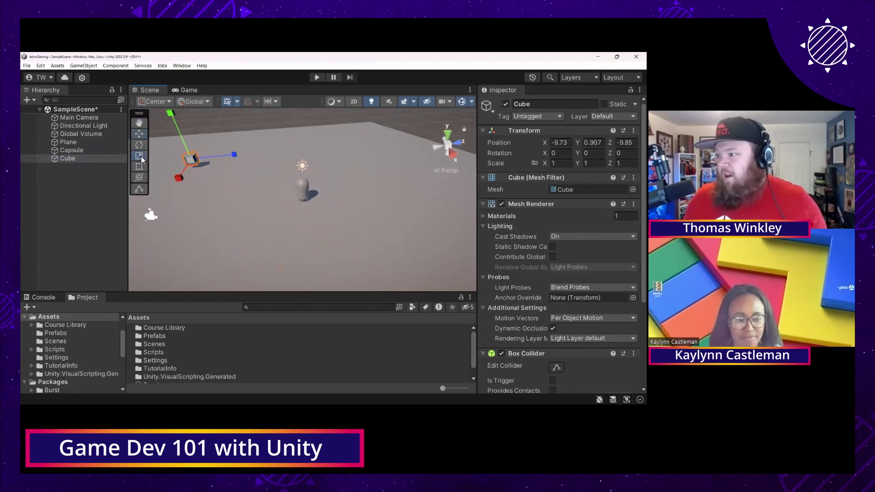
{"action": "left_click_drag", "start_coordinate": [201, 163], "coordinate": [188, 134]}
{"action": "scroll", "coordinate": [229, 163], "scroll_direction": "down", "scroll_amount": 3}
{"action": "key", "text": "w"}
{"action": "left_click", "coordinate": [187, 130]}
{"action": "left_click", "coordinate": [192, 141]}
{"action": "left_click_drag", "start_coordinate": [282, 182], "coordinate": [236, 189], "text": "alt"}
{"action": "scroll", "coordinate": [236, 189], "scroll_direction": "down", "scroll_amount": 5}
{"action": "scroll", "coordinate": [236, 189], "scroll_direction": "up", "scroll_amount": 5}
Step: Add a 3D Sphere to the scene and move it away from the capsule to about X 3.69, Y 2.36, Z -12.31
{"action": "right_click", "coordinate": [78, 190]}
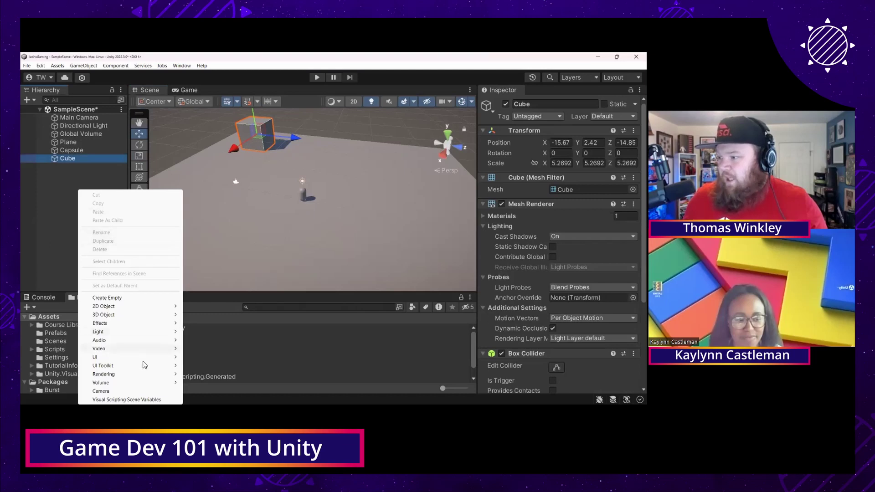
{"action": "mouse_move", "coordinate": [114, 316]}
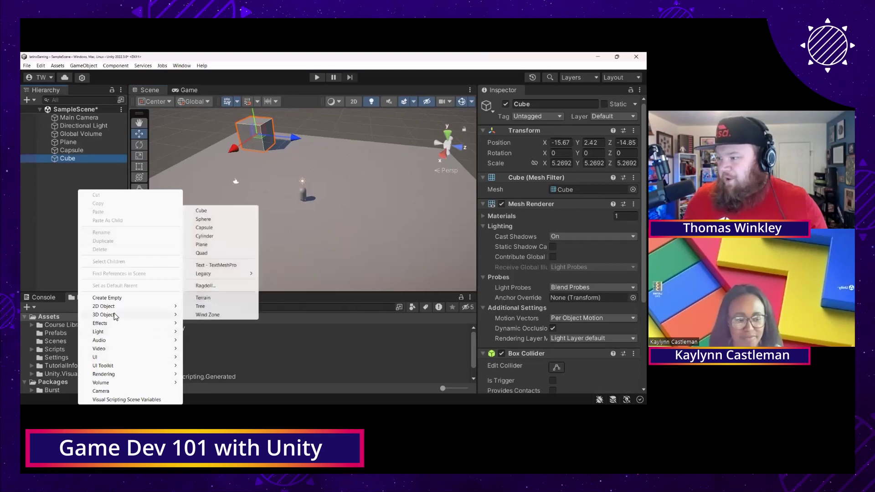
{"action": "left_click", "coordinate": [203, 219]}
{"action": "left_click_drag", "start_coordinate": [341, 208], "coordinate": [236, 190]}
Step: Scale the sphere uniformly to about 3.32 and move it across the plane, farther from the cube
{"action": "key", "text": "r"}
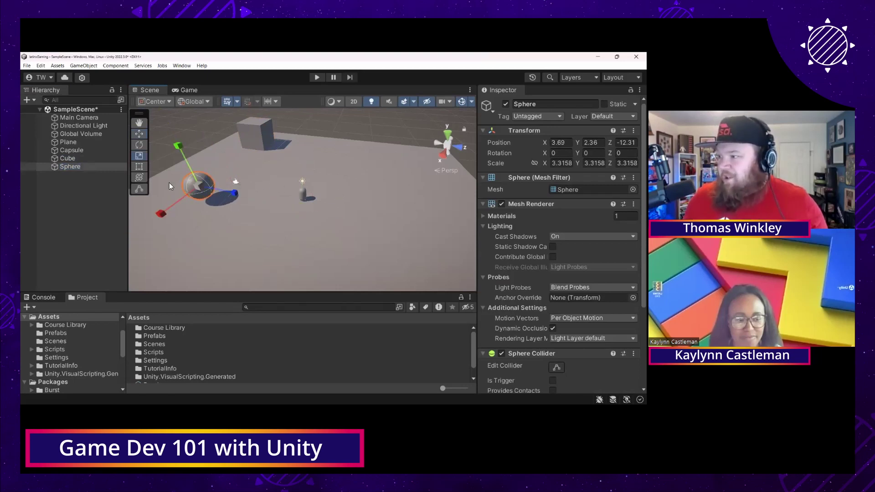
{"action": "scroll", "coordinate": [236, 190], "scroll_direction": "down", "scroll_amount": 3}
{"action": "key", "text": "w"}
{"action": "mouse_move", "coordinate": [218, 157]}
{"action": "left_mouse_down"}
{"action": "mouse_move", "coordinate": [225, 171]}
{"action": "mouse_move", "coordinate": [222, 163]}
{"action": "left_mouse_up"}
{"action": "left_click_drag", "start_coordinate": [204, 222], "coordinate": [173, 255]}
{"action": "left_click_drag", "start_coordinate": [248, 236], "coordinate": [258, 243]}
{"action": "left_click_drag", "start_coordinate": [190, 264], "coordinate": [177, 279]}
Step: Move the capsule to about Y 1.81, Z 16.46 near the plane's opposite edge and scale it uniformly to about 2.43
{"action": "left_click", "coordinate": [305, 200]}
{"action": "left_click_drag", "start_coordinate": [346, 201], "coordinate": [451, 214]}
{"action": "key", "text": "r"}
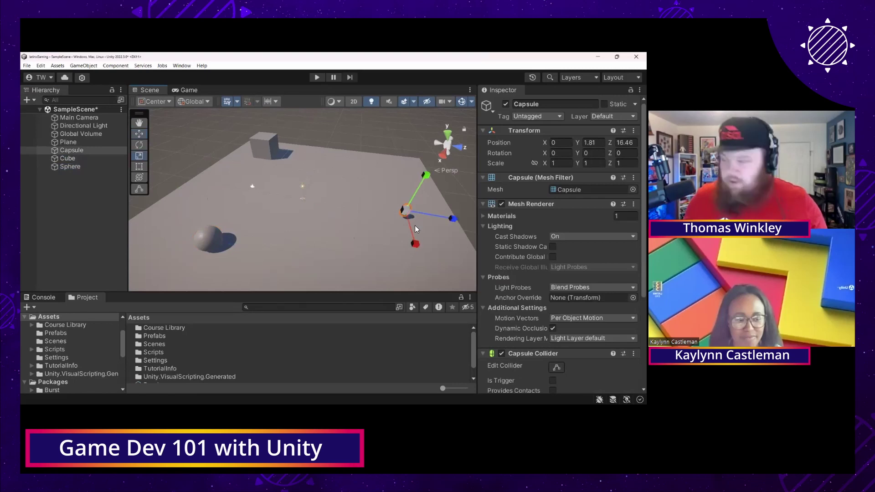
{"action": "left_click_drag", "start_coordinate": [409, 212], "coordinate": [431, 214]}
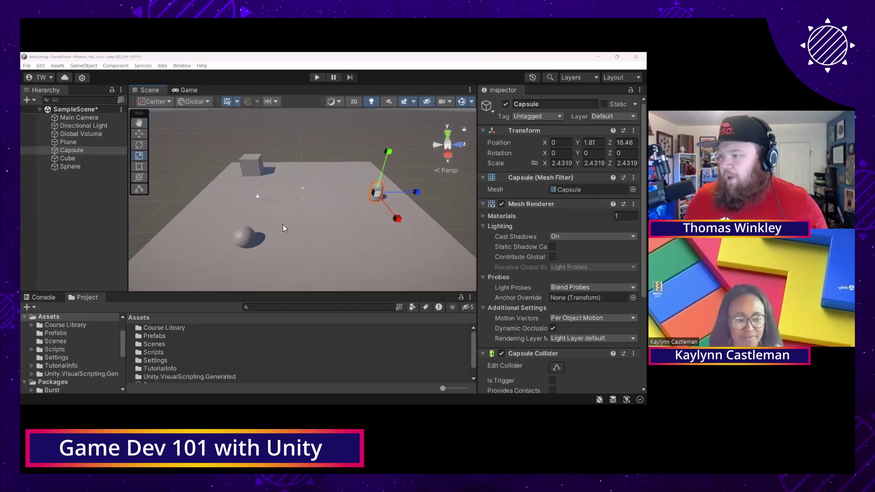
Step: Switch to the presentation and advance past the "Back to building!" slide to check the next exercise
{"action": "key", "text": "alt+Tab"}
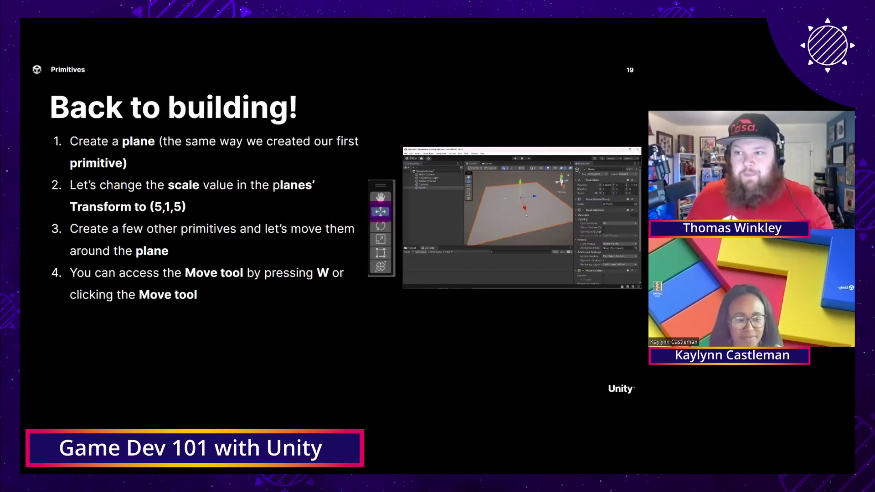
{"action": "mouse_move", "coordinate": [107, 368]}
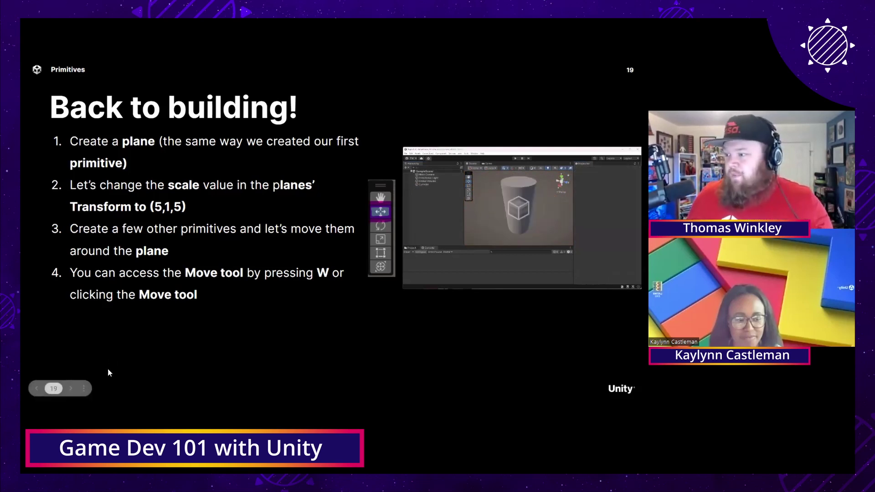
{"action": "left_click", "coordinate": [70, 388]}
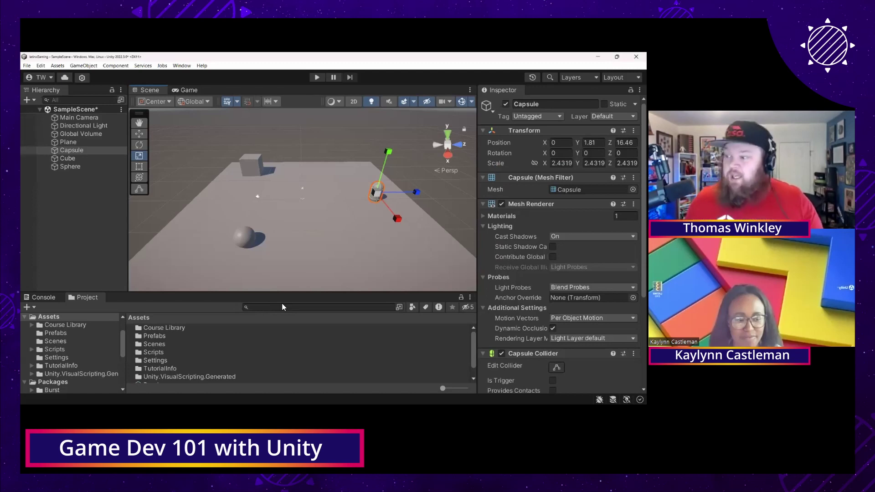
Step: Create a folder named Materials inside Prefabs and move it directly under the Assets folder
{"action": "scroll", "coordinate": [77, 349], "scroll_direction": "up", "scroll_amount": 2}
{"action": "left_click", "coordinate": [49, 358]}
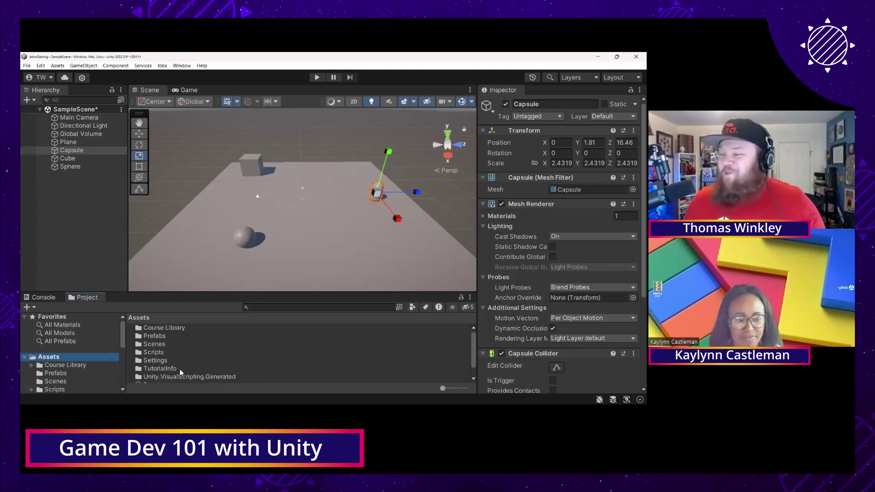
{"action": "scroll", "coordinate": [189, 360], "scroll_direction": "down", "scroll_amount": 2}
{"action": "scroll", "coordinate": [199, 356], "scroll_direction": "up", "scroll_amount": 2}
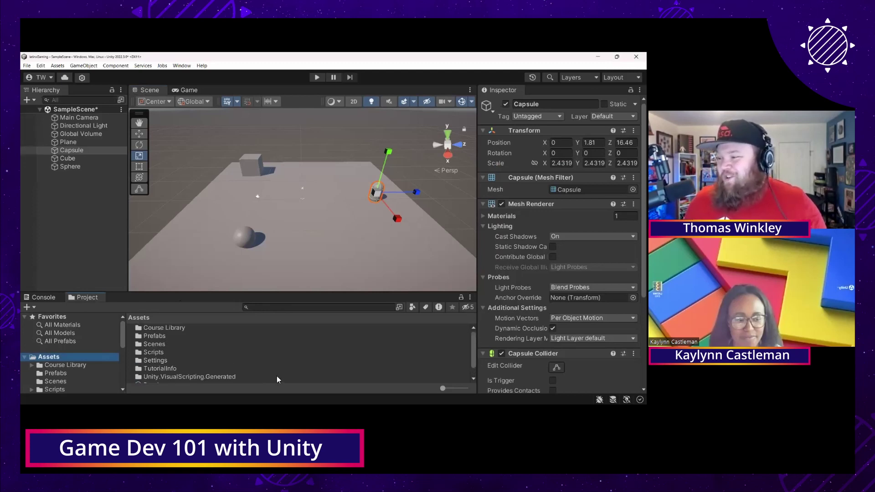
{"action": "right_click", "coordinate": [216, 337]}
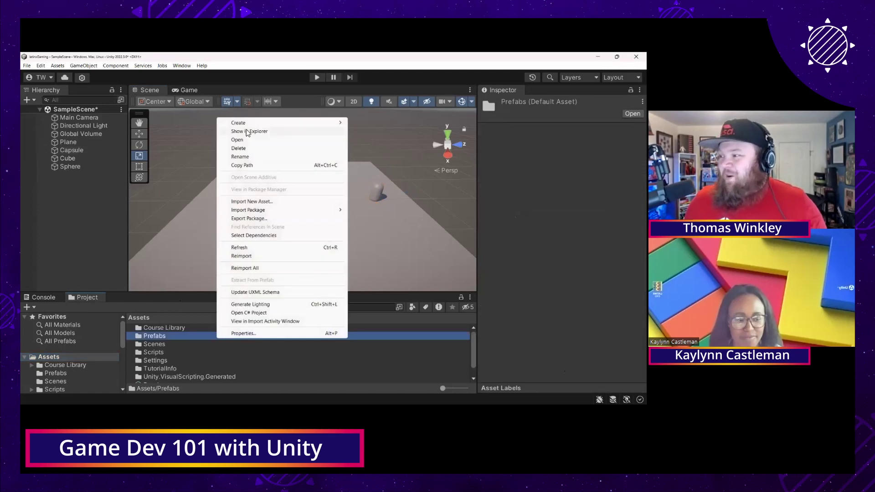
{"action": "mouse_move", "coordinate": [258, 123]}
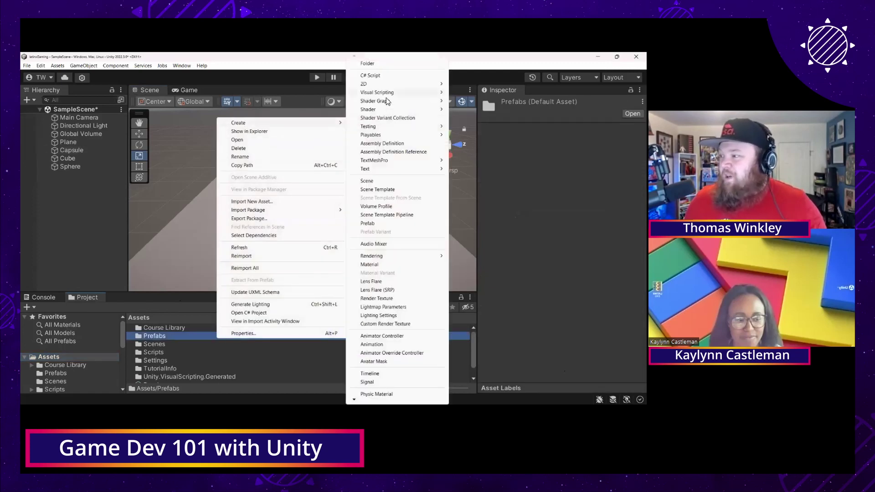
{"action": "left_click", "coordinate": [378, 73]}
{"action": "type", "text": "Materials"}
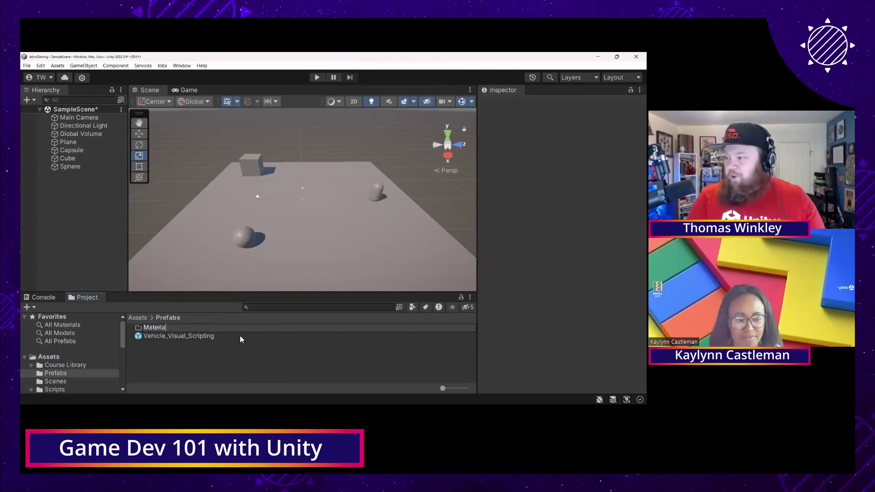
{"action": "key", "text": "Return"}
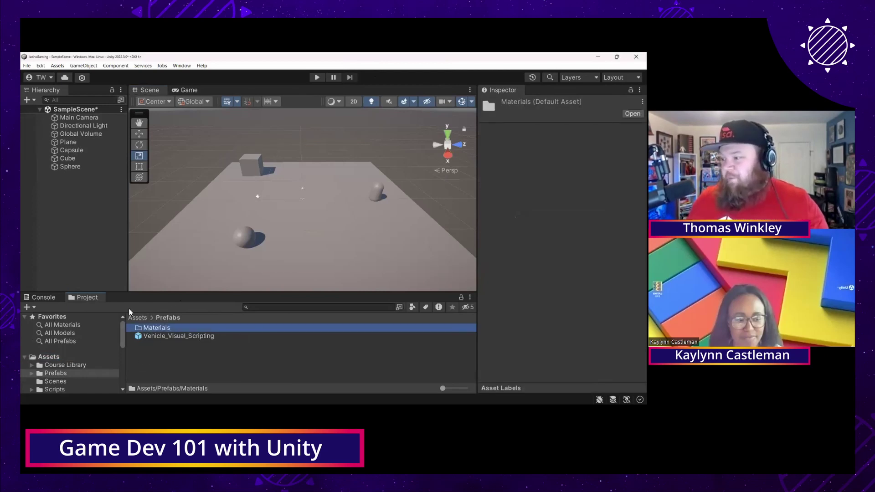
{"action": "left_click_drag", "start_coordinate": [157, 328], "coordinate": [56, 358]}
{"action": "left_click", "coordinate": [55, 357]}
{"action": "right_click", "coordinate": [54, 357]}
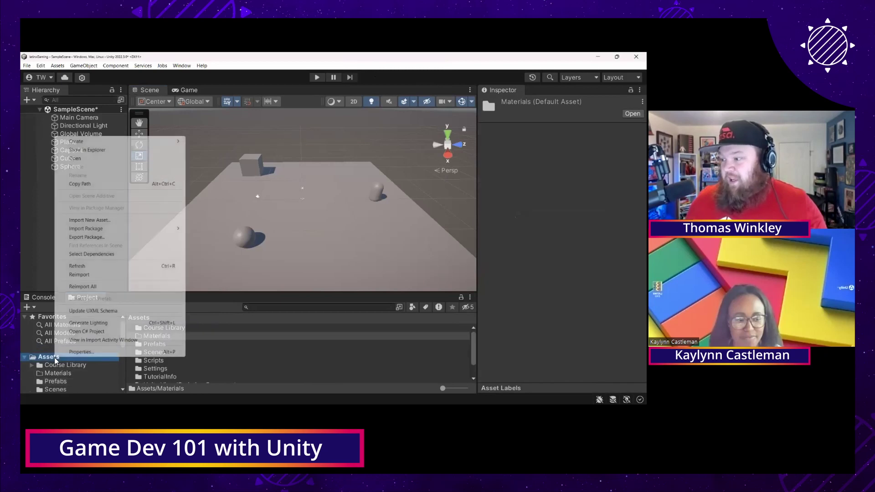
{"action": "mouse_move", "coordinate": [134, 144]}
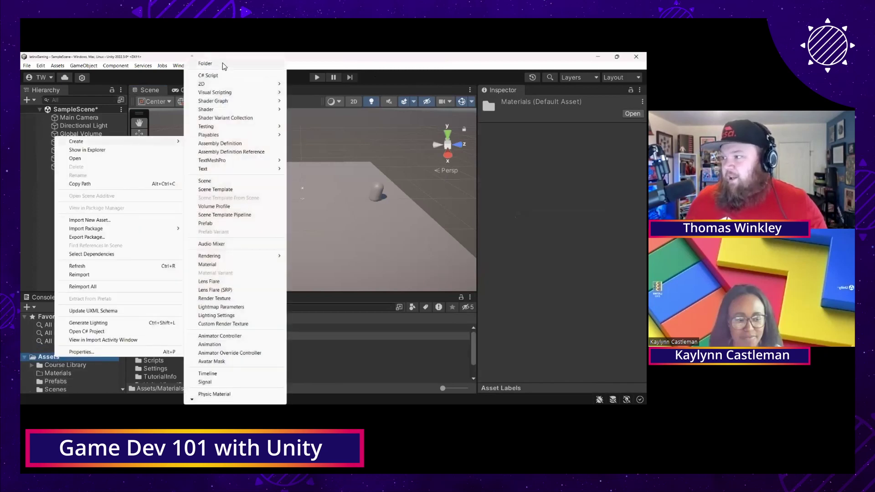
{"action": "left_click", "coordinate": [369, 372]}
Step: Create a material named CubeMaterial in the Materials folder
{"action": "left_click", "coordinate": [153, 338]}
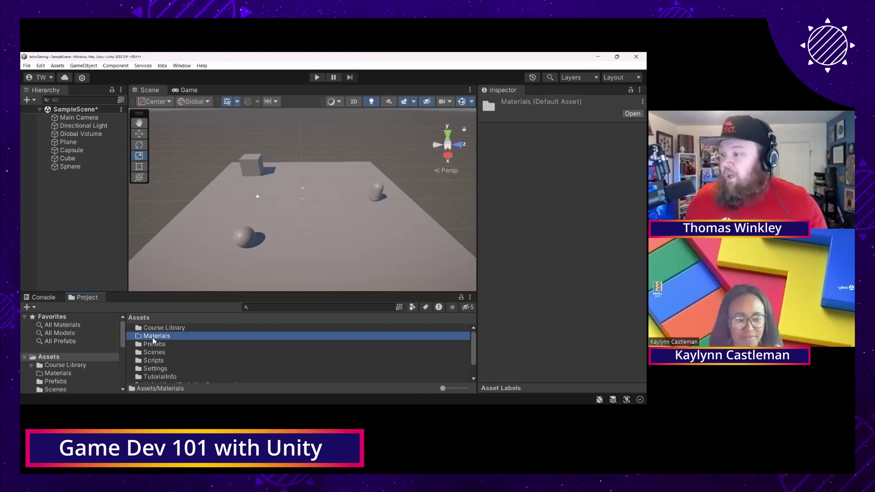
{"action": "double_click", "coordinate": [152, 338]}
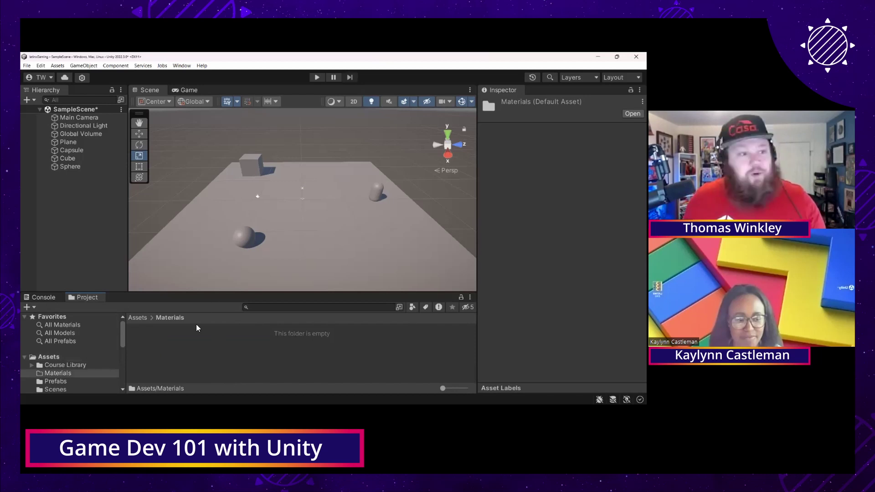
{"action": "right_click", "coordinate": [229, 353]}
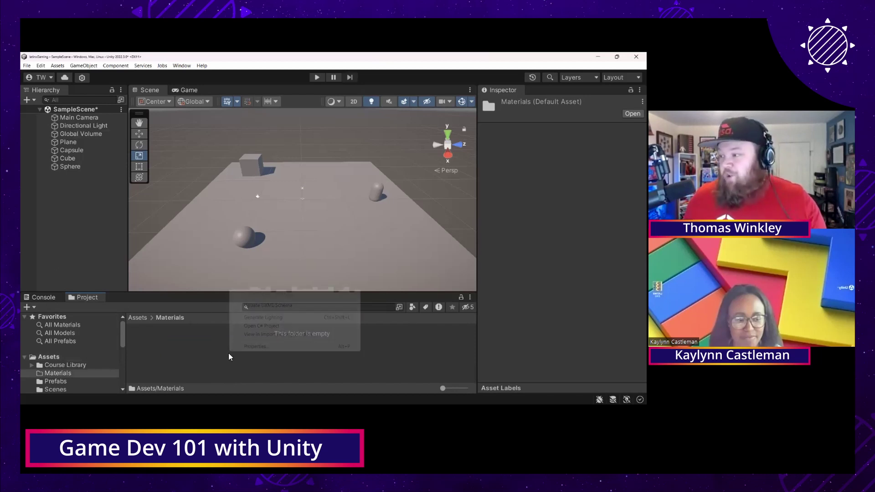
{"action": "mouse_move", "coordinate": [274, 139]}
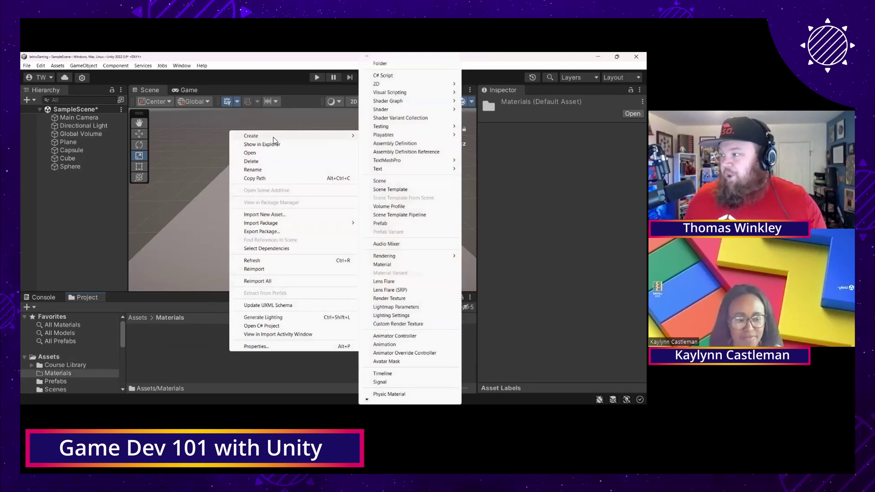
{"action": "left_click", "coordinate": [398, 264]}
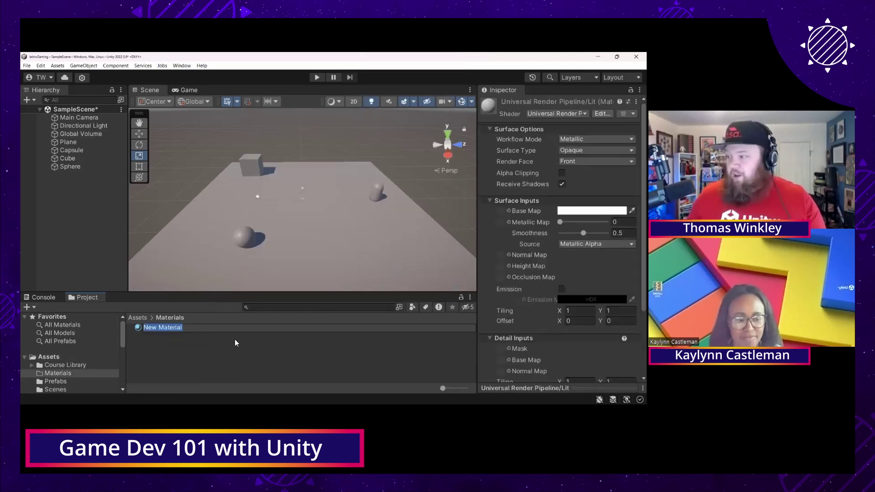
{"action": "type", "text": "CubeMaterial"}
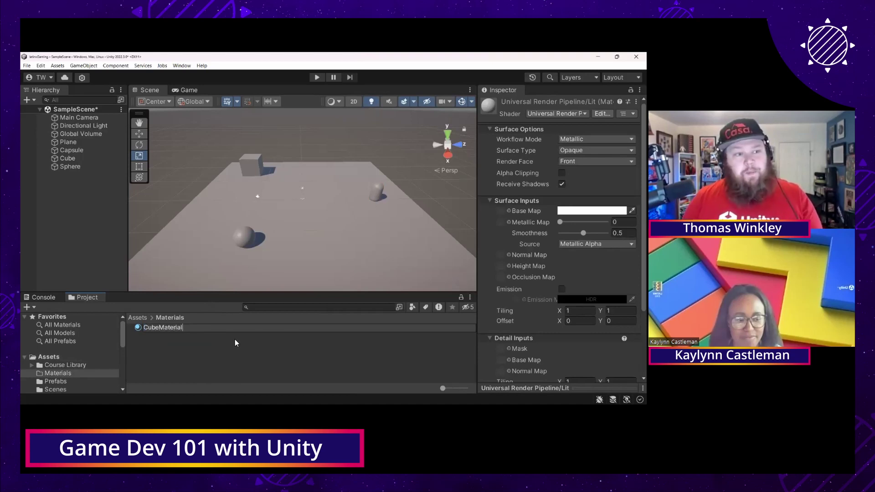
{"action": "key", "text": "Return"}
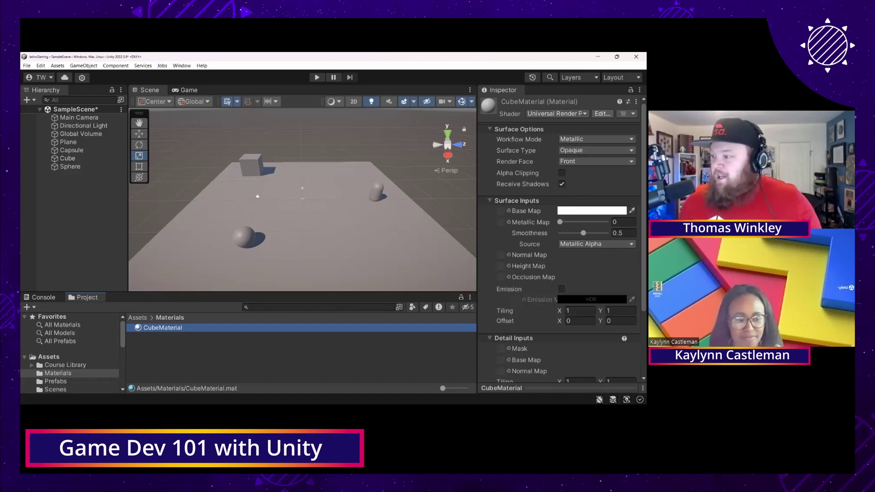
Step: Set CubeMaterial's Base Map color to a bright magenta, about EA13DF
{"action": "left_click", "coordinate": [592, 211]}
{"action": "left_click_drag", "start_coordinate": [602, 235], "coordinate": [606, 226]}
{"action": "left_click_drag", "start_coordinate": [574, 153], "coordinate": [443, 144]}
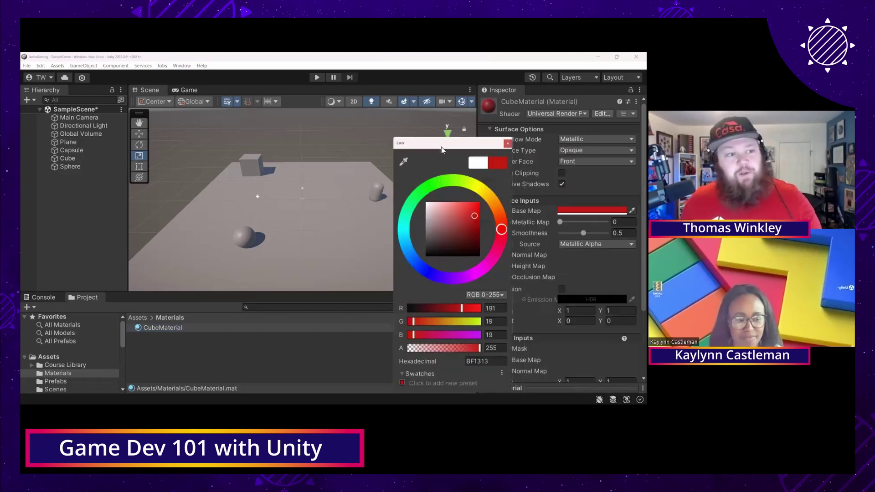
{"action": "left_click_drag", "start_coordinate": [481, 268], "coordinate": [479, 270]}
{"action": "left_click_drag", "start_coordinate": [465, 223], "coordinate": [476, 206]}
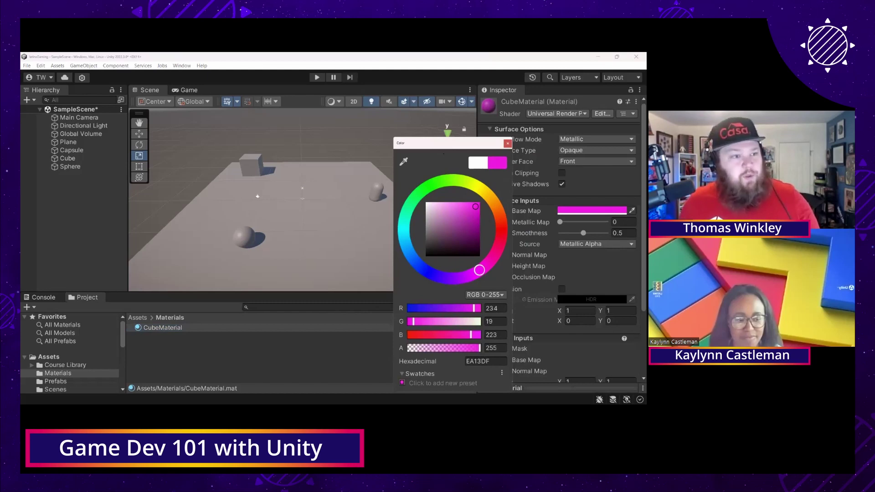
{"action": "left_click", "coordinate": [508, 143]}
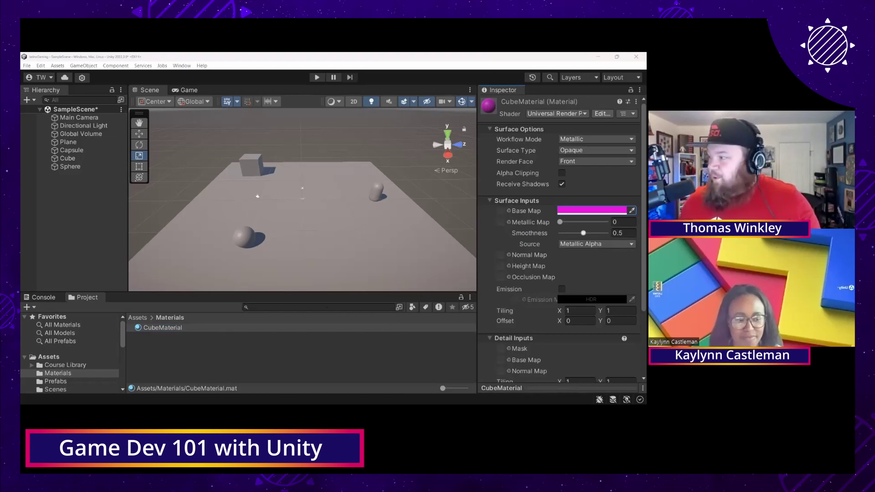
Step: Set CubeMaterial's Base Map color to blue, about 228AE5, and apply the material to the cube
{"action": "left_click", "coordinate": [622, 210]}
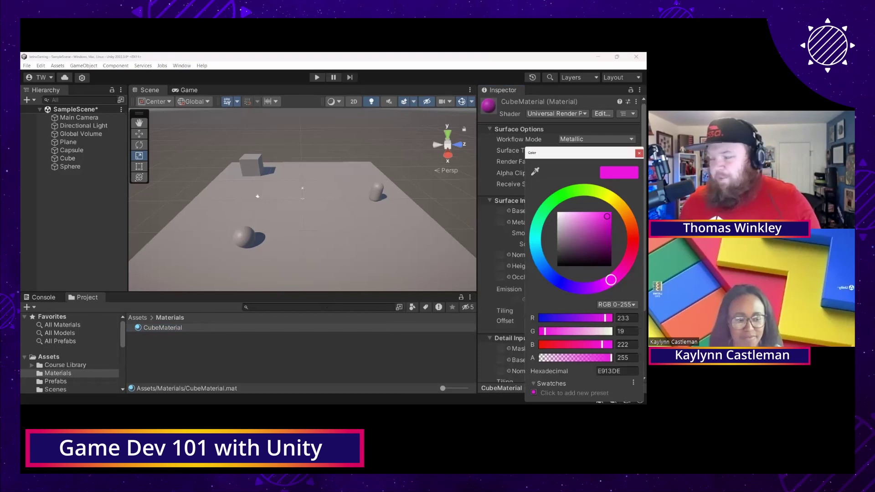
{"action": "mouse_move", "coordinate": [607, 217]}
{"action": "left_mouse_down"}
{"action": "mouse_move", "coordinate": [600, 238]}
{"action": "mouse_move", "coordinate": [569, 228]}
{"action": "mouse_move", "coordinate": [599, 228]}
{"action": "left_mouse_up"}
{"action": "left_click", "coordinate": [541, 261]}
{"action": "left_click", "coordinate": [604, 218]}
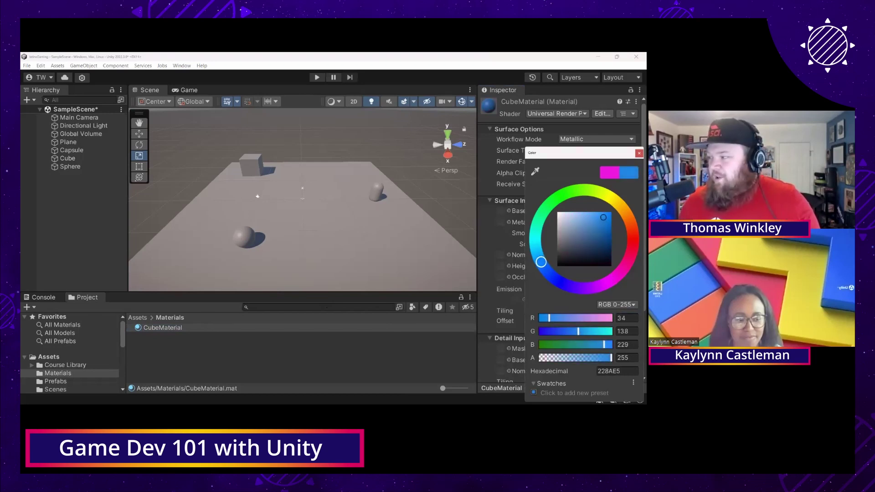
{"action": "left_click_drag", "start_coordinate": [164, 328], "coordinate": [250, 168]}
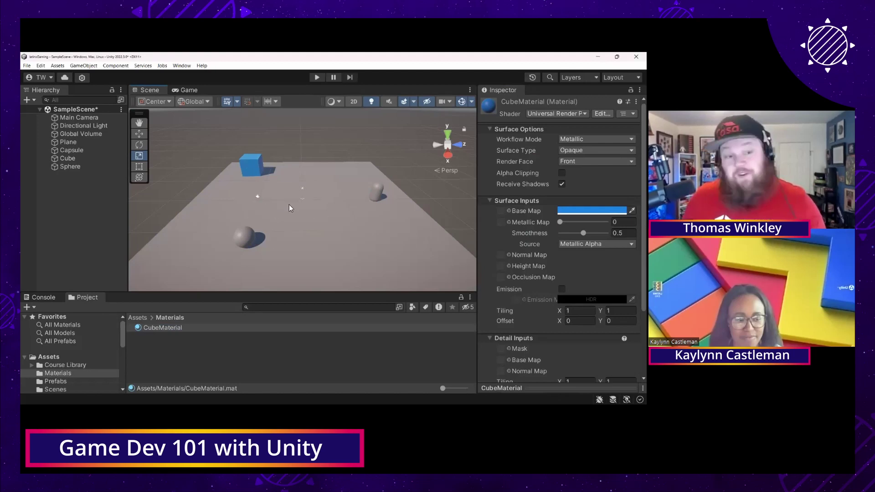
{"action": "left_click_drag", "start_coordinate": [155, 328], "coordinate": [70, 163]}
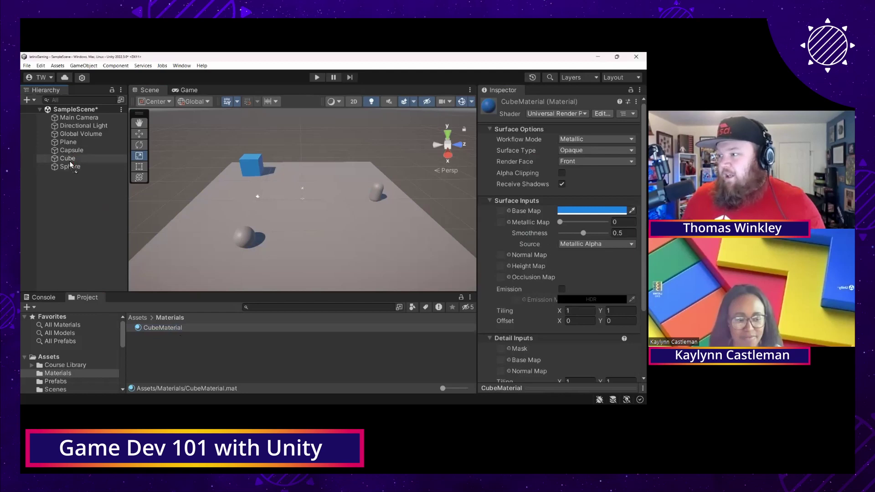
Step: Set both the Smoothness and the Metallic Map of CubeMaterial to 1
{"action": "mouse_move", "coordinate": [235, 209]}
{"action": "left_mouse_down", "text": "alt"}
{"action": "mouse_move", "coordinate": [324, 206]}
{"action": "mouse_move", "coordinate": [250, 203]}
{"action": "left_mouse_up", "text": "alt"}
{"action": "left_click", "coordinate": [237, 171]}
{"action": "left_click_drag", "start_coordinate": [238, 171], "coordinate": [314, 200], "text": "alt"}
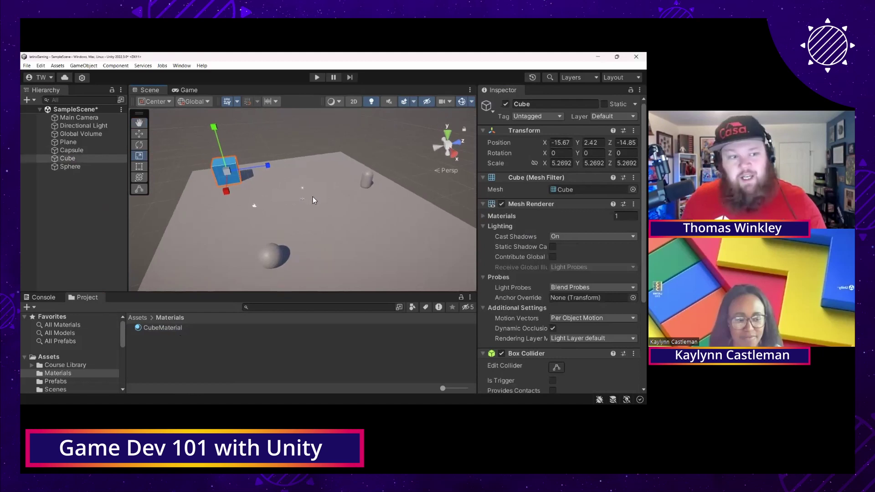
{"action": "left_click", "coordinate": [182, 328]}
{"action": "left_click_drag", "start_coordinate": [583, 233], "coordinate": [605, 222]}
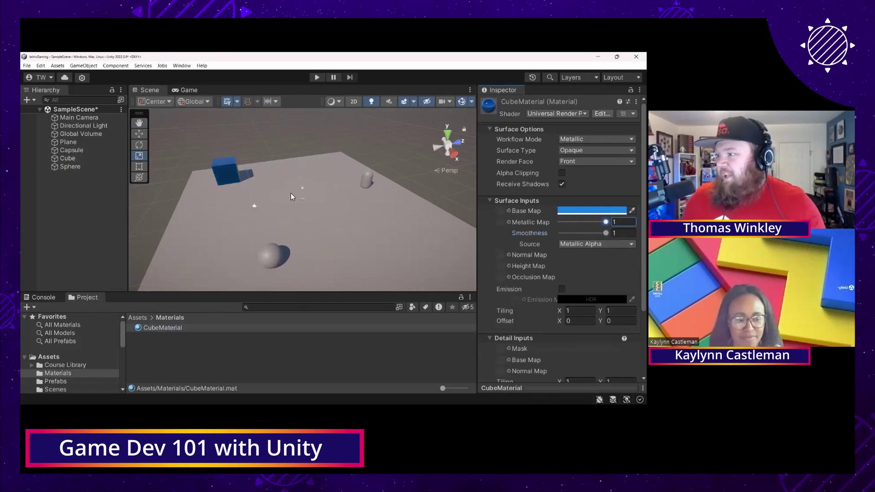
Step: Frame the cube in the scene and set CubeMaterial's Smoothness to about 0.38 and Metallic Map to about 0.56
{"action": "left_click", "coordinate": [228, 178]}
{"action": "key", "text": "f"}
{"action": "left_click", "coordinate": [196, 166]}
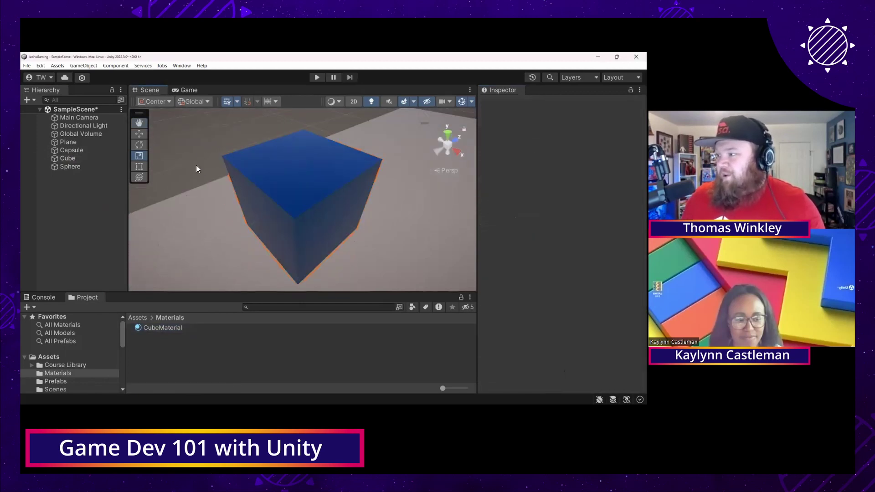
{"action": "left_click", "coordinate": [157, 327]}
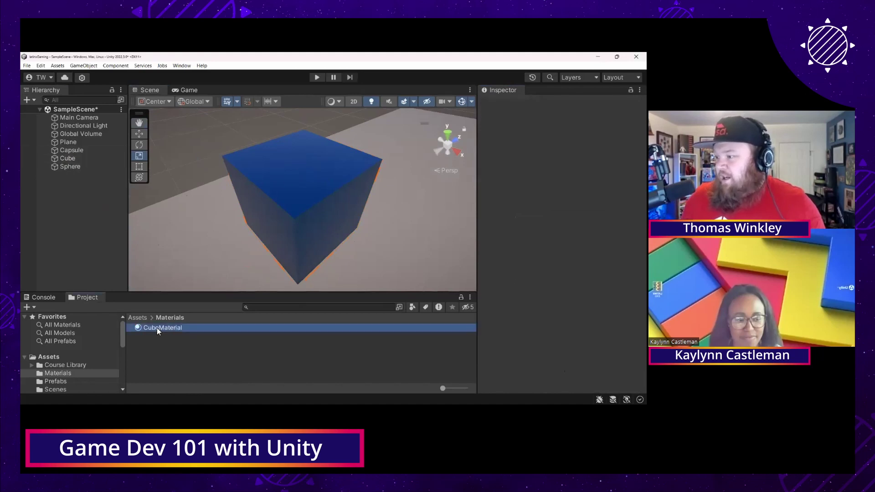
{"action": "mouse_move", "coordinate": [606, 233]}
{"action": "left_mouse_down"}
{"action": "mouse_move", "coordinate": [563, 233]}
{"action": "mouse_move", "coordinate": [604, 222]}
{"action": "mouse_move", "coordinate": [586, 222]}
{"action": "left_mouse_up"}
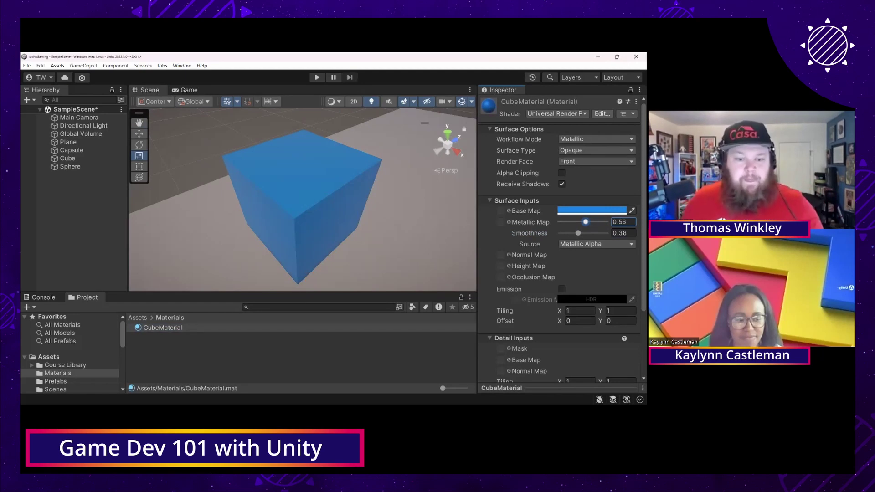
Step: Switch to the presentation and advance past the "Let's add color!!" slide
{"action": "key", "text": "alt+Tab"}
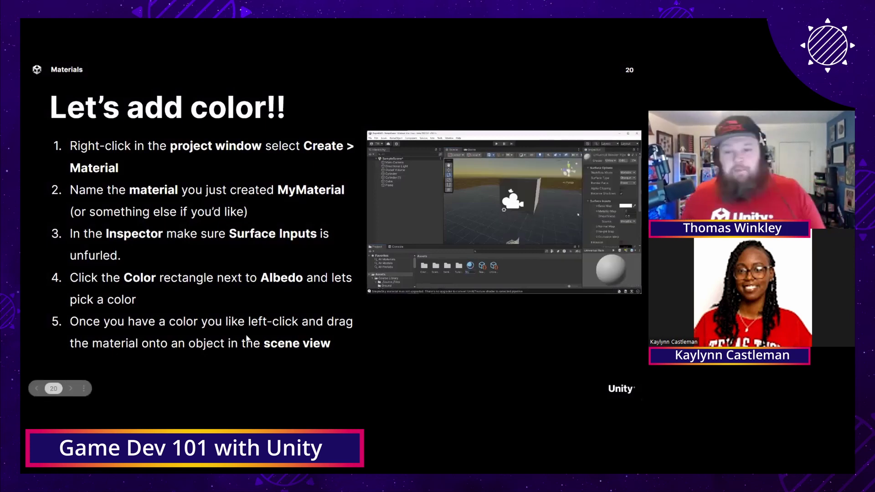
{"action": "left_click", "coordinate": [71, 389]}
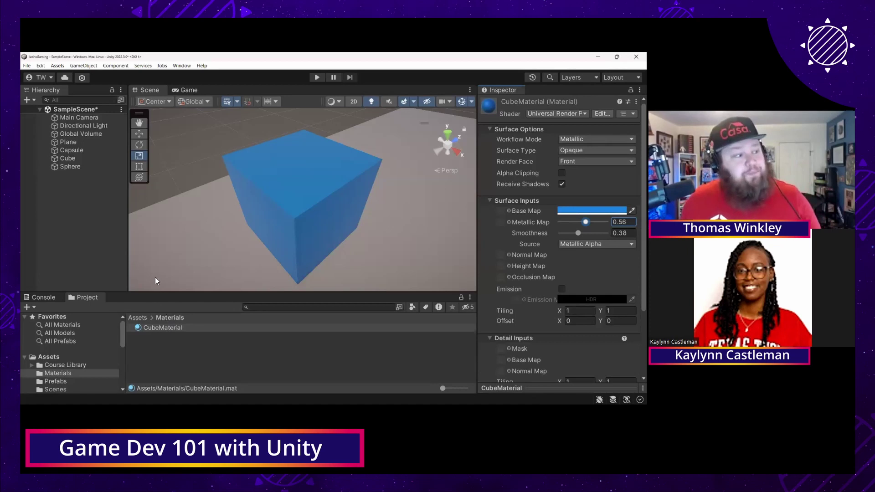
Step: Open the Vehicles folder inside Course Library in the project's assets
{"action": "left_click", "coordinate": [54, 357]}
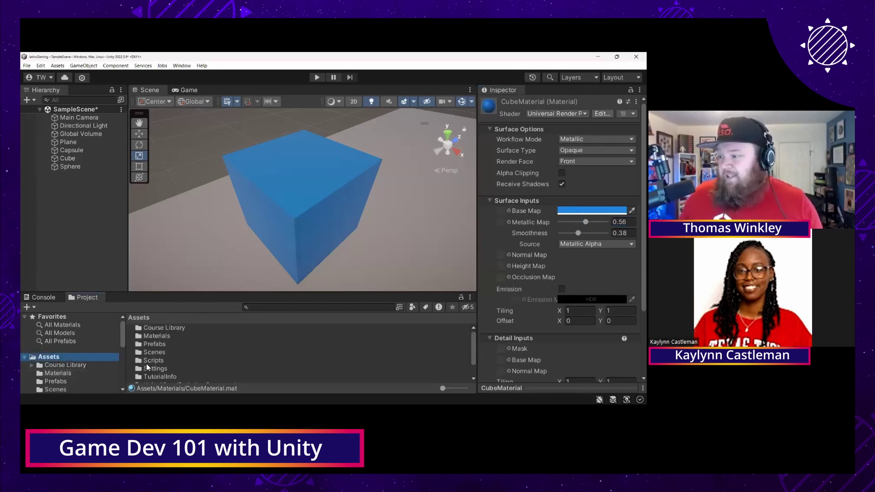
{"action": "scroll", "coordinate": [197, 354], "scroll_direction": "down", "scroll_amount": 2}
{"action": "scroll", "coordinate": [200, 351], "scroll_direction": "up", "scroll_amount": 2}
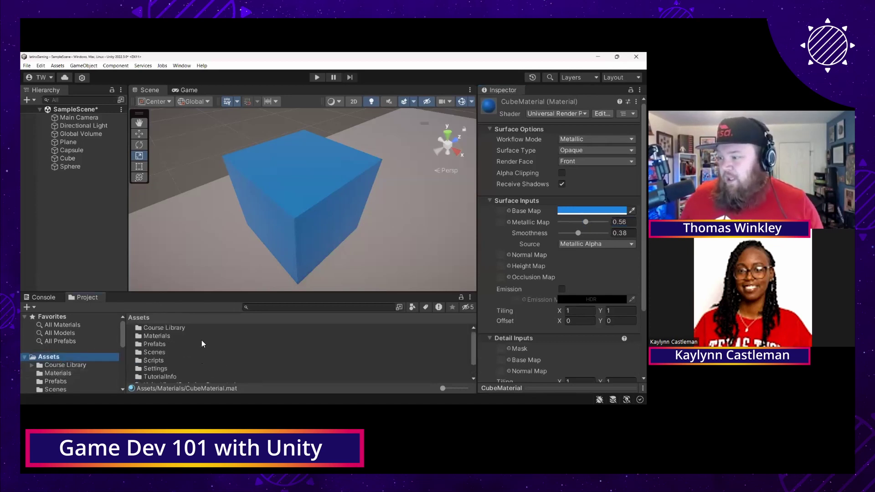
{"action": "double_click", "coordinate": [176, 328]}
{"action": "double_click", "coordinate": [159, 361]}
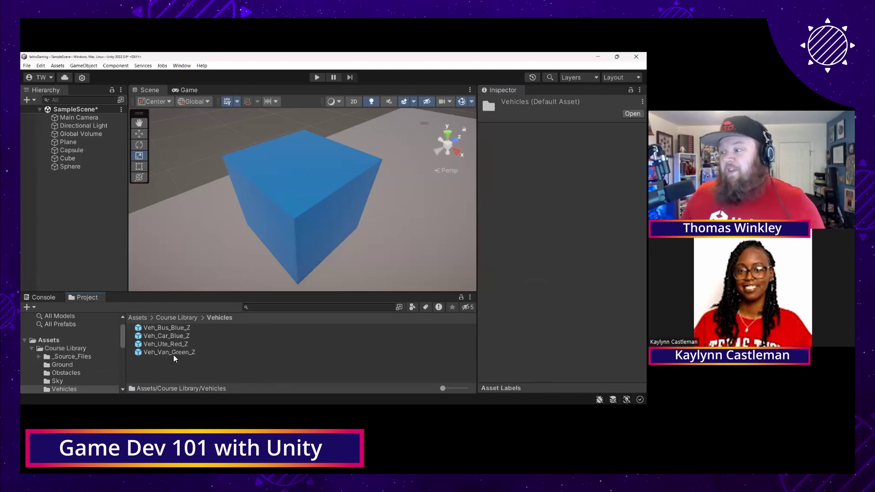
Step: Place the Veh_Car_Blue_Z prefab on the plane at about X 1.18, Y 0, Z -3.9
{"action": "scroll", "coordinate": [267, 289], "scroll_direction": "down", "scroll_amount": 5}
{"action": "left_click_drag", "start_coordinate": [267, 289], "coordinate": [340, 254], "text": "alt"}
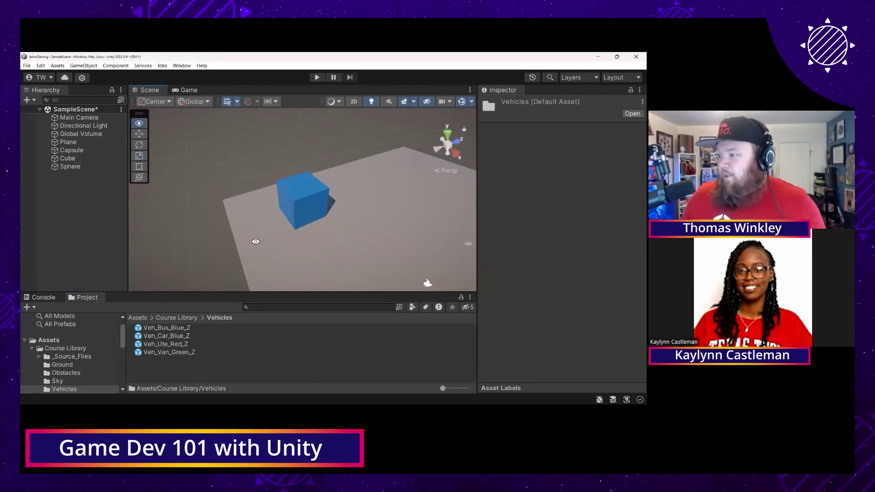
{"action": "middle_click_drag", "start_coordinate": [340, 253], "coordinate": [287, 218]}
{"action": "scroll", "coordinate": [287, 217], "scroll_direction": "down", "scroll_amount": 2}
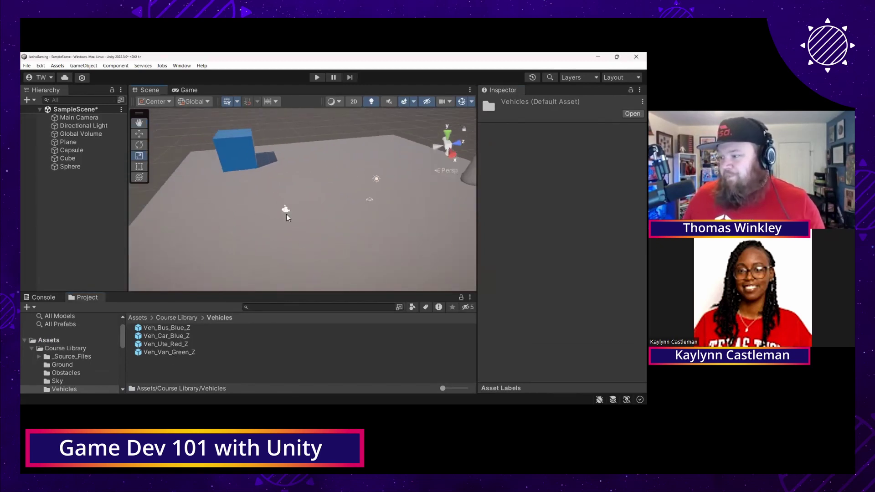
{"action": "left_click_drag", "start_coordinate": [181, 336], "coordinate": [348, 214]}
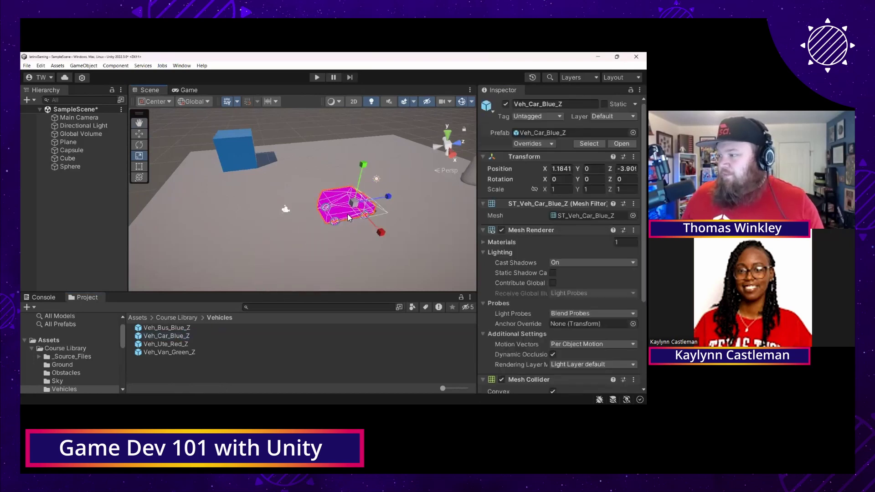
Step: Frame the car in the scene and inspect the SimpleTown, SimpleSky and Prop_Signs_00 materials in the Course Library's _Source_Files Materials folder
{"action": "key", "text": "f"}
{"action": "left_click_drag", "start_coordinate": [340, 245], "coordinate": [313, 216], "text": "alt"}
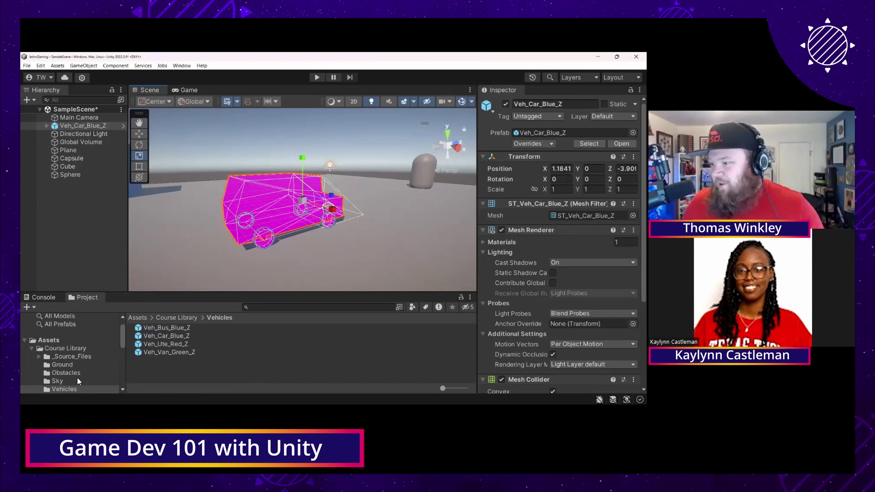
{"action": "scroll", "coordinate": [77, 379], "scroll_direction": "down", "scroll_amount": 2}
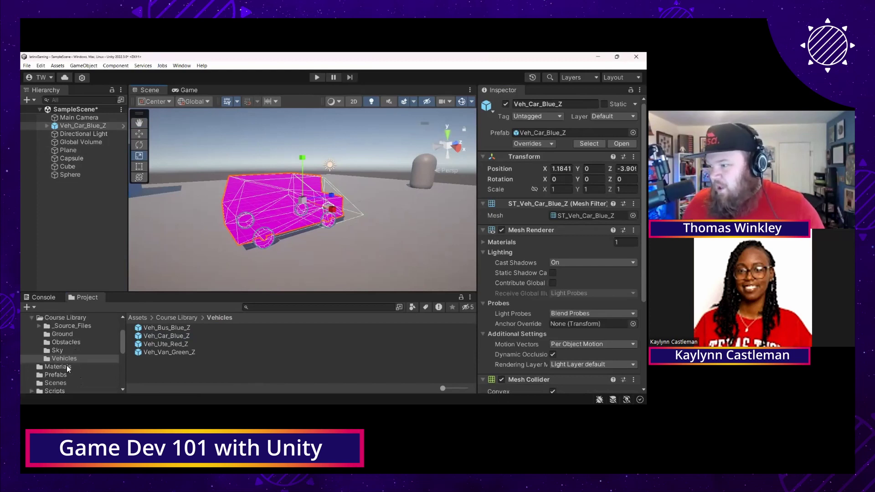
{"action": "left_click", "coordinate": [67, 365]}
{"action": "left_click", "coordinate": [74, 325]}
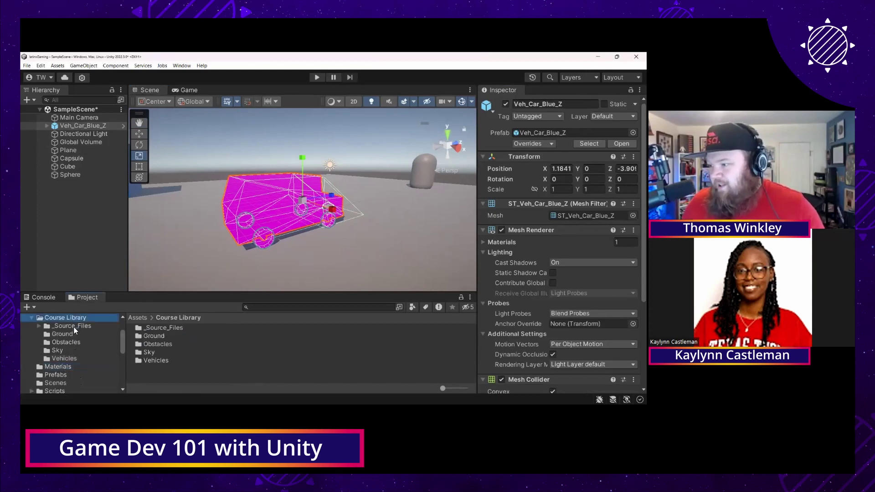
{"action": "left_click", "coordinate": [159, 337]}
{"action": "double_click", "coordinate": [169, 336]}
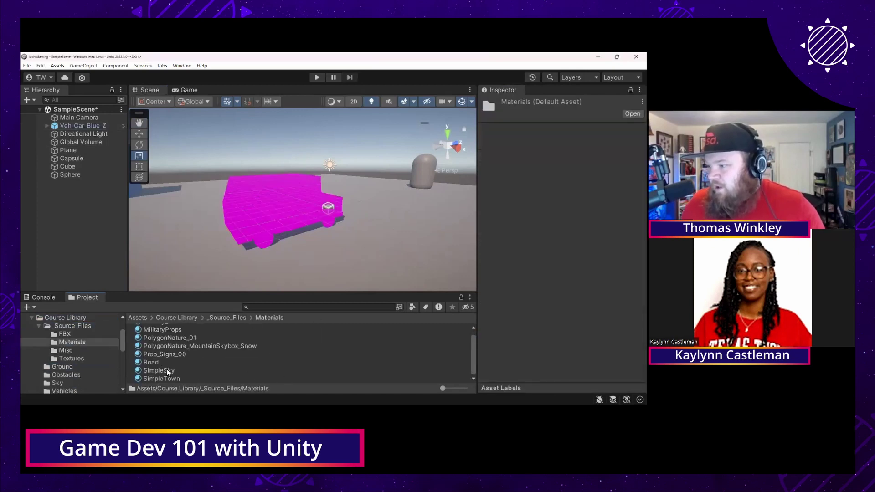
{"action": "scroll", "coordinate": [167, 372], "scroll_direction": "up", "scroll_amount": 1}
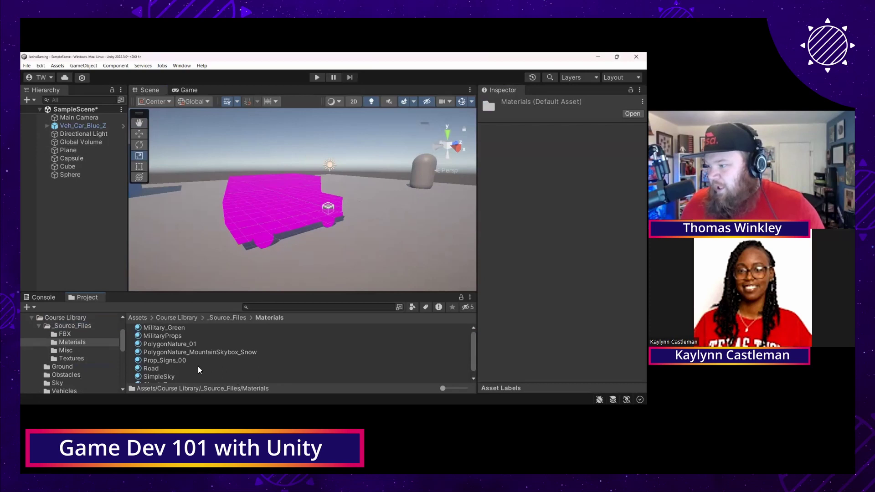
{"action": "scroll", "coordinate": [199, 369], "scroll_direction": "down", "scroll_amount": 1}
{"action": "left_click", "coordinate": [171, 377]}
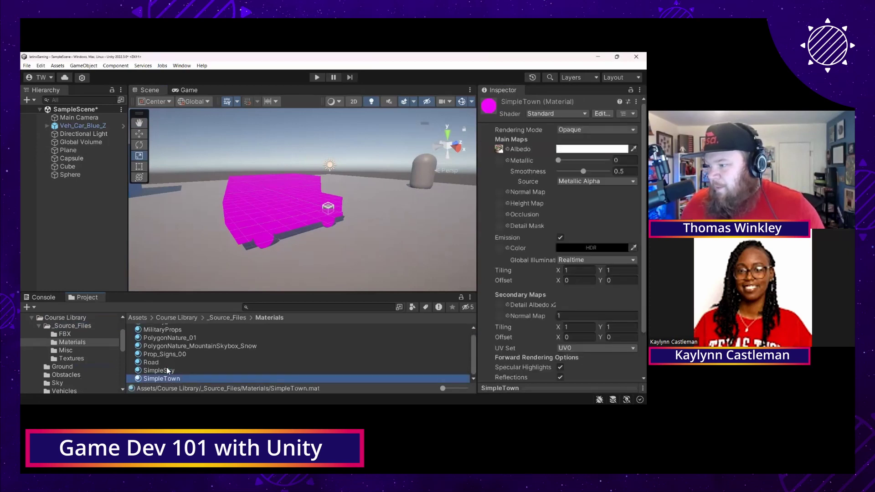
{"action": "left_click", "coordinate": [166, 370]}
{"action": "left_click", "coordinate": [170, 355]}
Step: Switch the shader of the blue car's SimpleTown material to a Universal Render Pipeline shader and view the car from several angles
{"action": "left_click", "coordinate": [279, 200]}
{"action": "scroll", "coordinate": [561, 205], "scroll_direction": "down", "scroll_amount": 5}
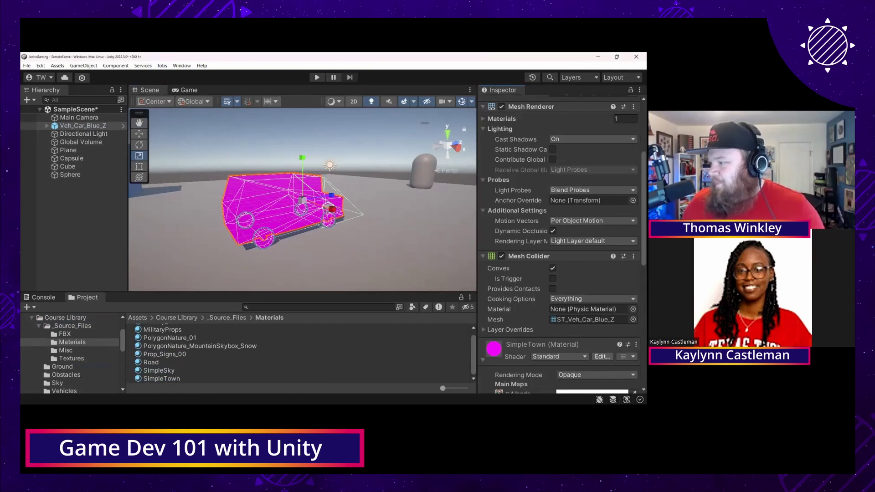
{"action": "left_click", "coordinate": [560, 357]}
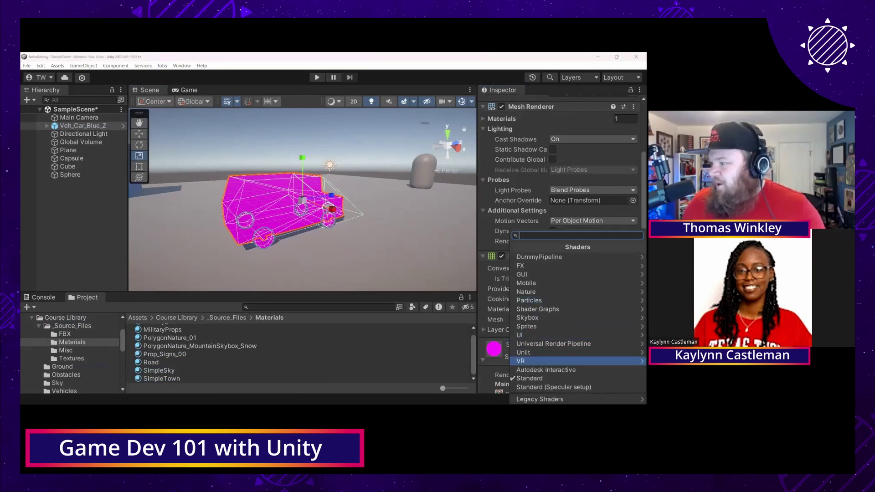
{"action": "left_click", "coordinate": [554, 344]}
{"action": "left_click", "coordinate": [529, 291]}
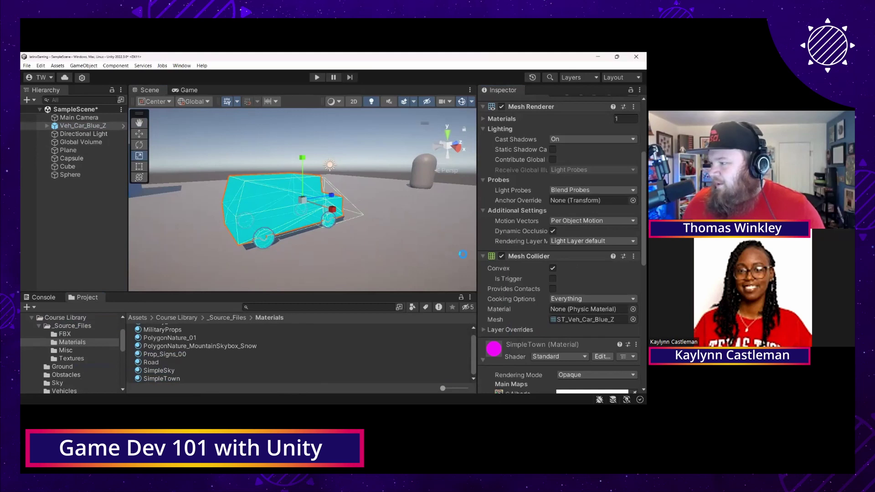
{"action": "left_click_drag", "start_coordinate": [286, 265], "coordinate": [342, 226], "text": "alt"}
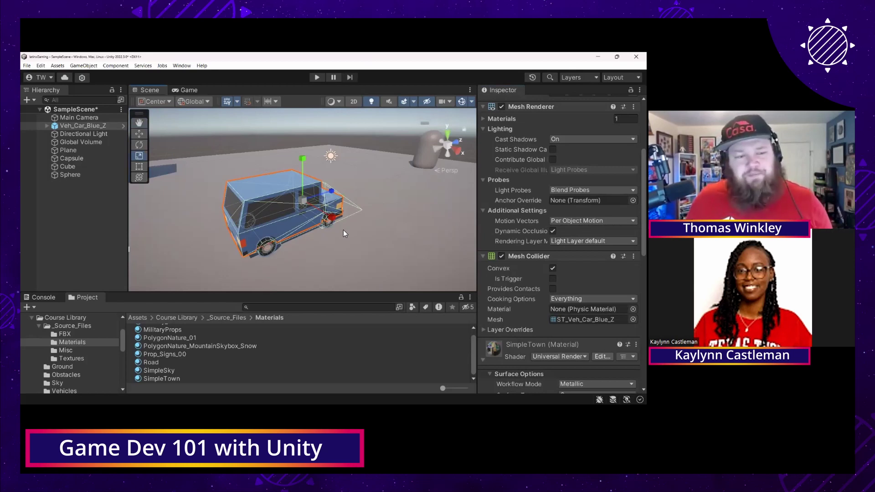
{"action": "left_click_drag", "start_coordinate": [325, 240], "coordinate": [296, 223], "text": "alt"}
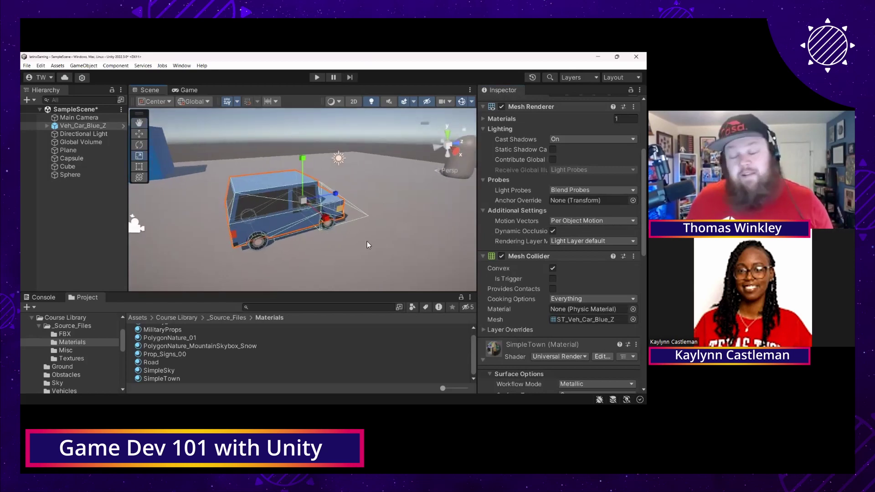
{"action": "left_click_drag", "start_coordinate": [374, 239], "coordinate": [330, 232], "text": "alt"}
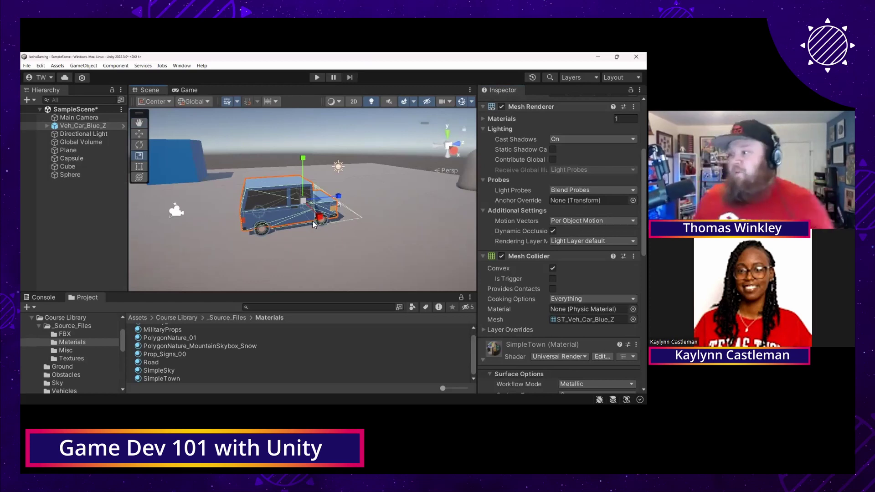
Step: Add the Camera Follow script component to the Main Camera
{"action": "left_click", "coordinate": [93, 119]}
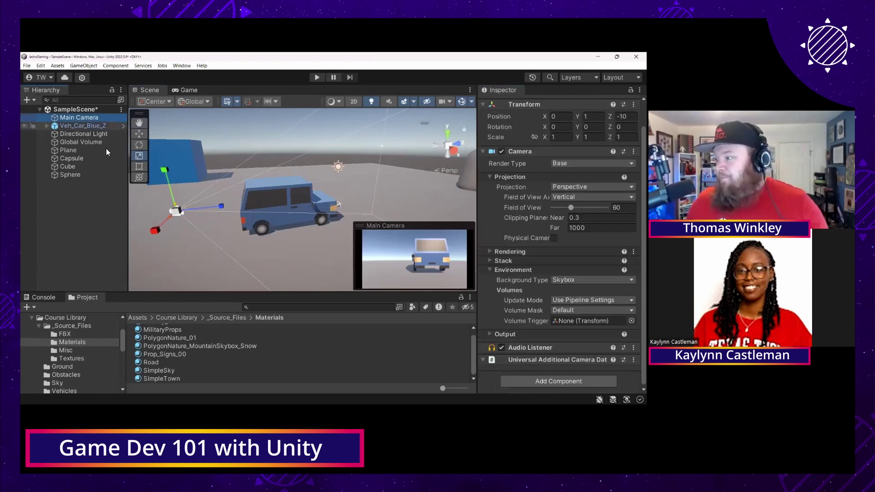
{"action": "left_click", "coordinate": [558, 381]}
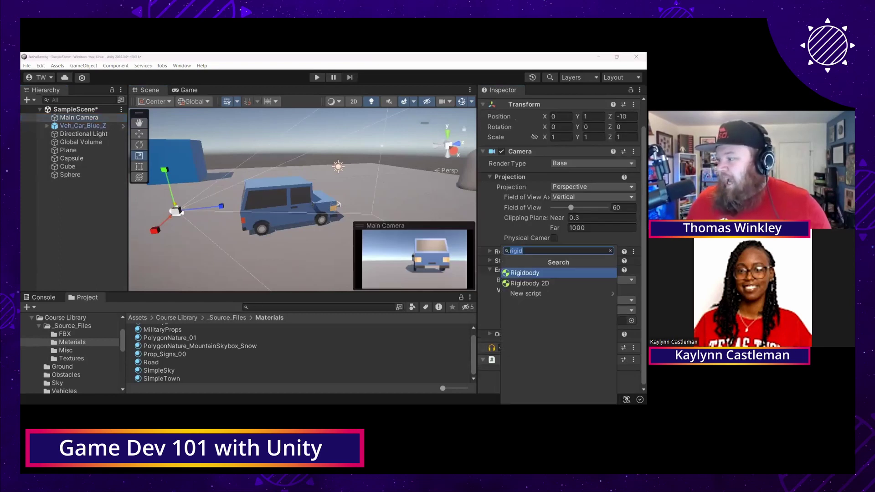
{"action": "type", "text": "cameraf"}
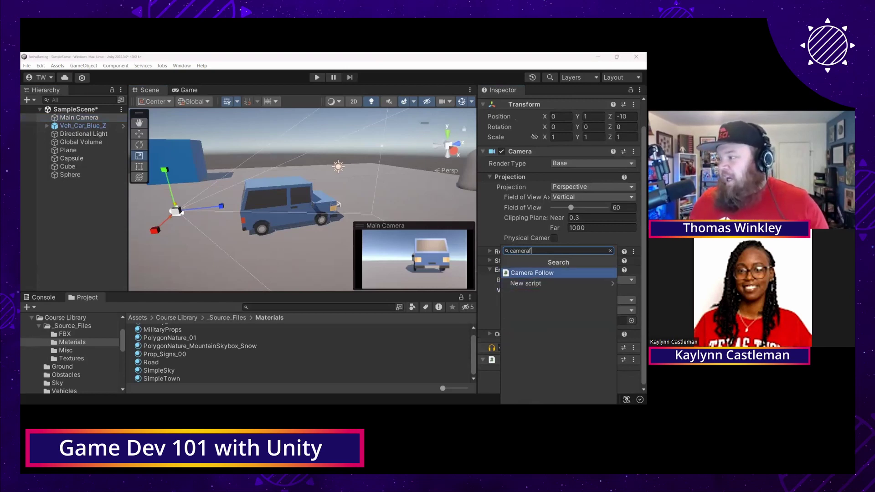
{"action": "key", "text": "Return"}
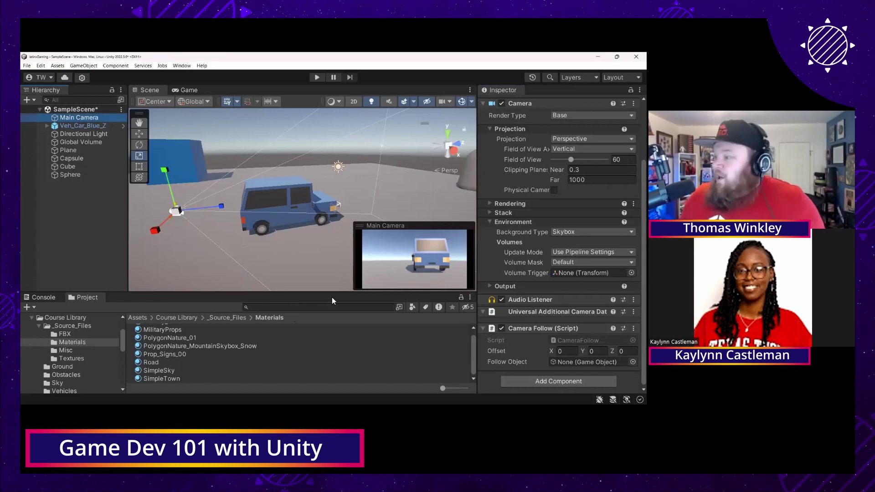
Step: Assign Veh_Car_Blue_Z as the Follow Object of the Main Camera's Camera Follow script
{"action": "scroll", "coordinate": [301, 354], "scroll_direction": "up", "scroll_amount": 1}
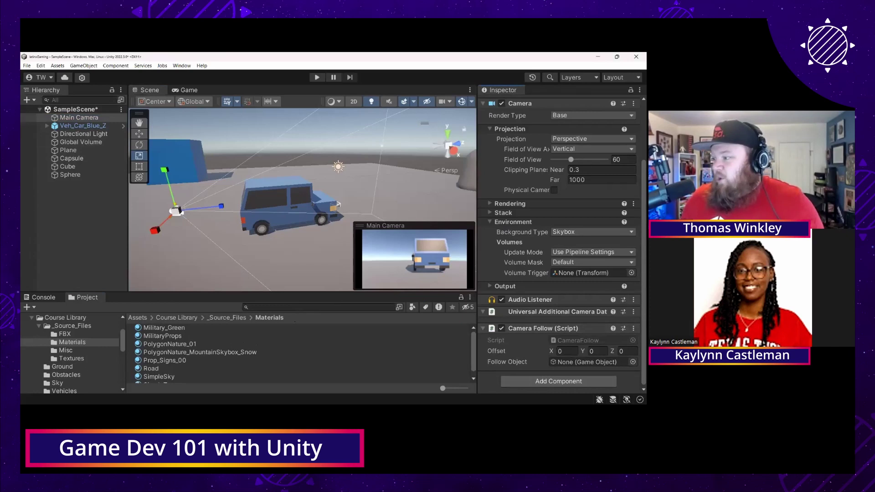
{"action": "left_click", "coordinate": [588, 363]}
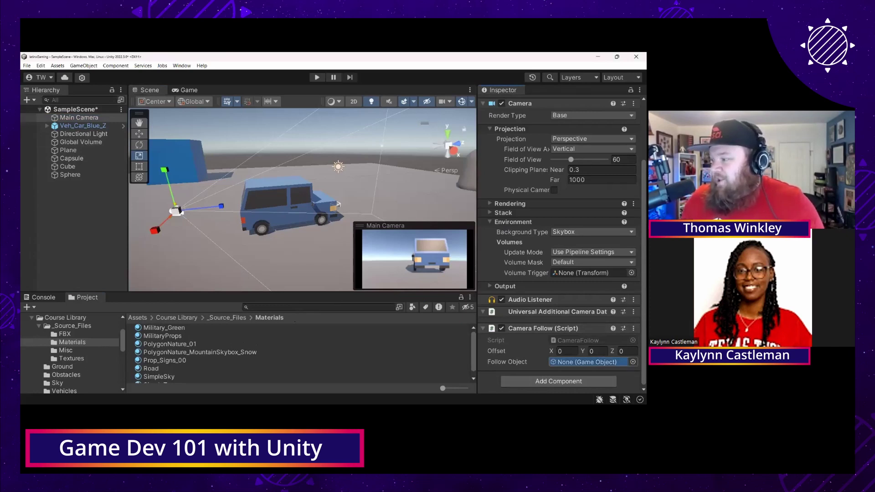
{"action": "left_click_drag", "start_coordinate": [80, 125], "coordinate": [588, 362]}
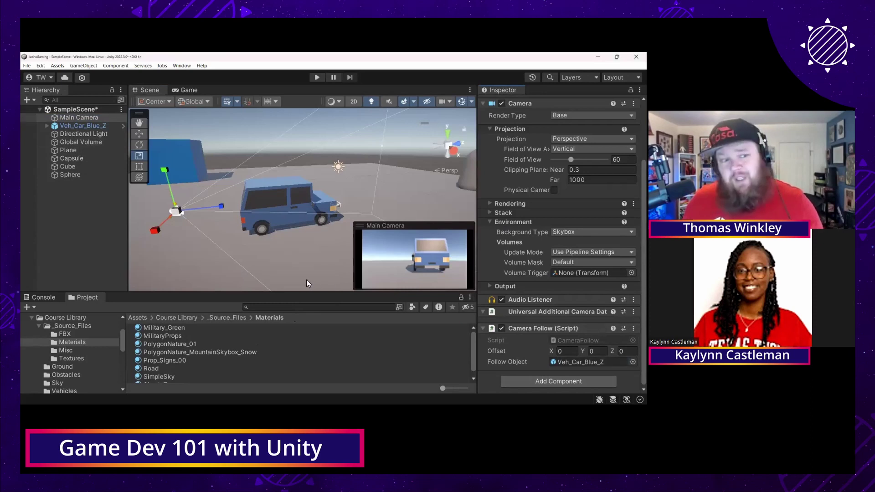
{"action": "left_click", "coordinate": [634, 362]}
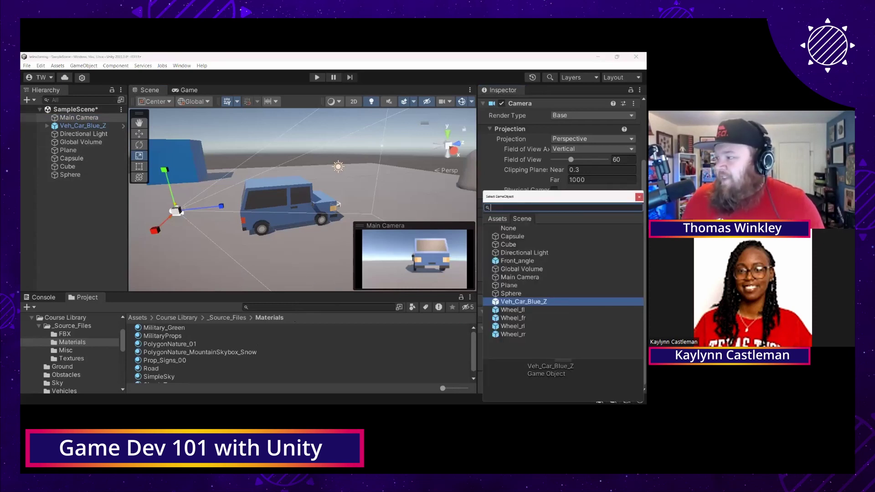
{"action": "double_click", "coordinate": [523, 301]}
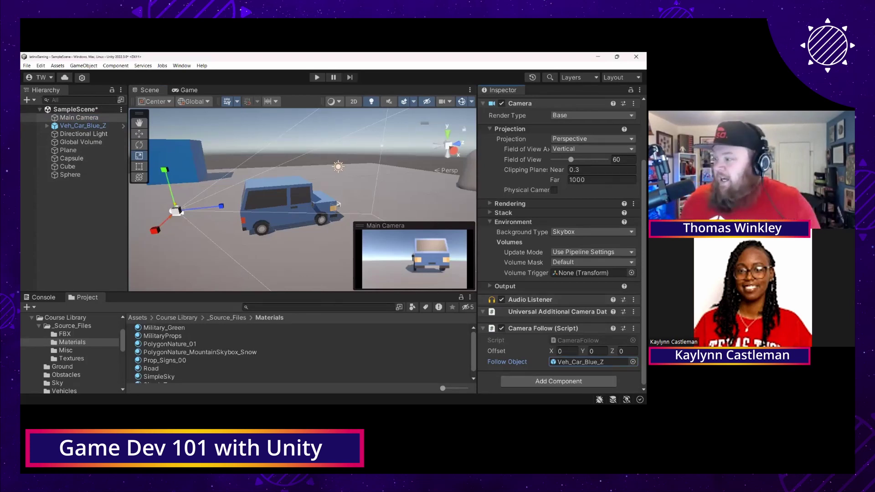
Step: Set the Camera Follow offset to Y 5 and Z -10
{"action": "left_click", "coordinate": [567, 351]}
{"action": "left_click", "coordinate": [597, 352]}
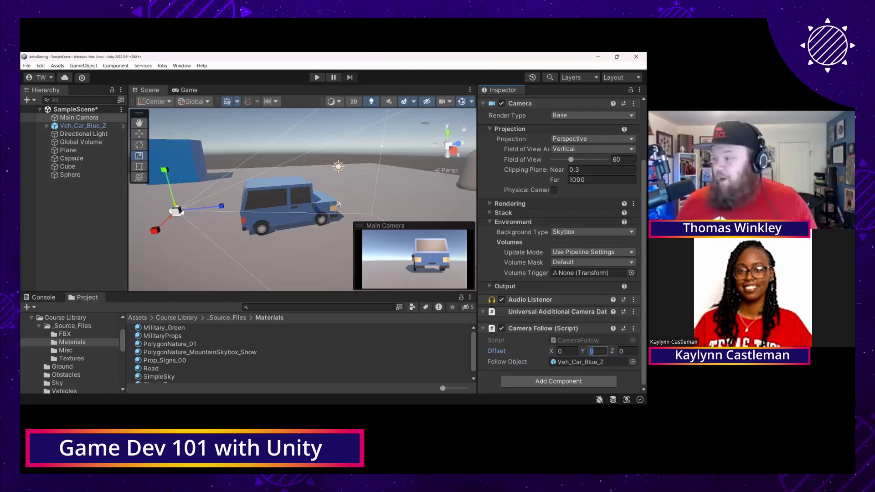
{"action": "type", "text": "5"}
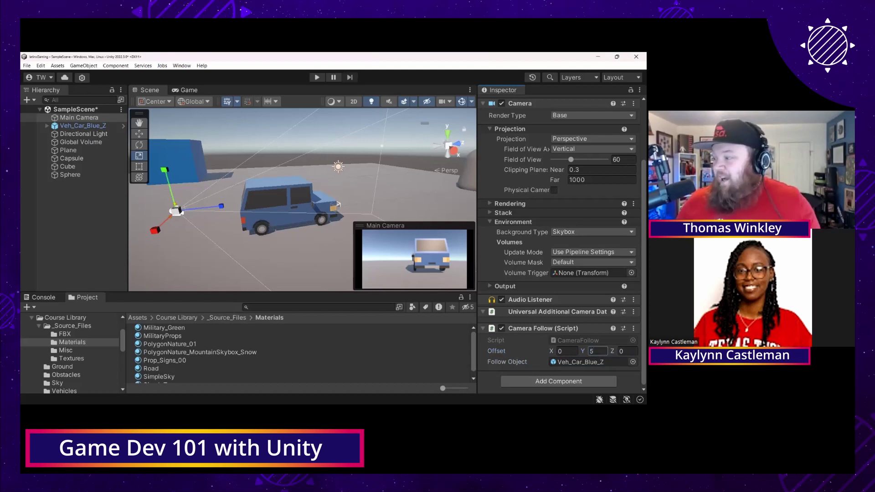
{"action": "key", "text": "Tab"}
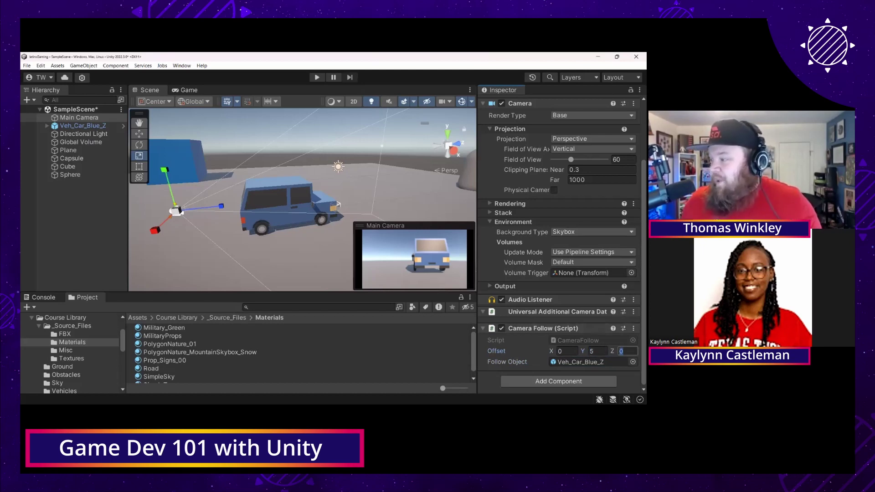
{"action": "type", "text": "-10"}
{"action": "key", "text": "Tab"}
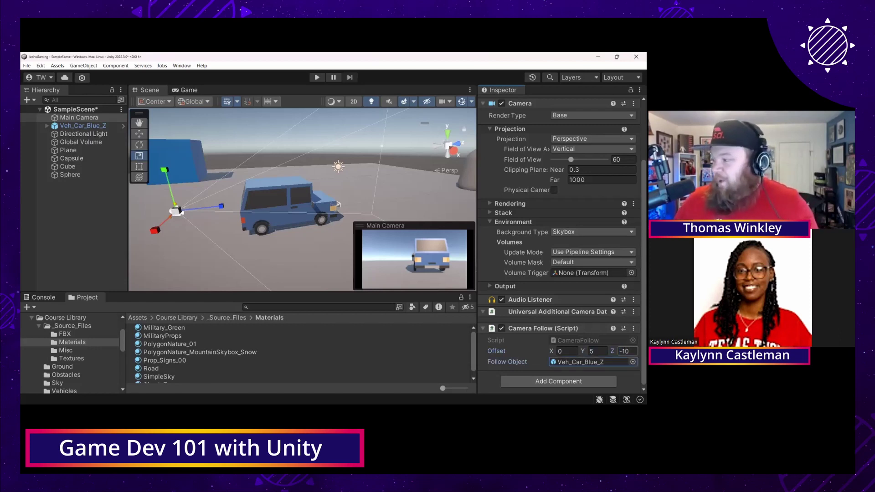
Step: Set the Main Camera's X rotation to 30 and Y position to 5, and check the framing in the Game view
{"action": "scroll", "coordinate": [561, 248], "scroll_direction": "up", "scroll_amount": 3}
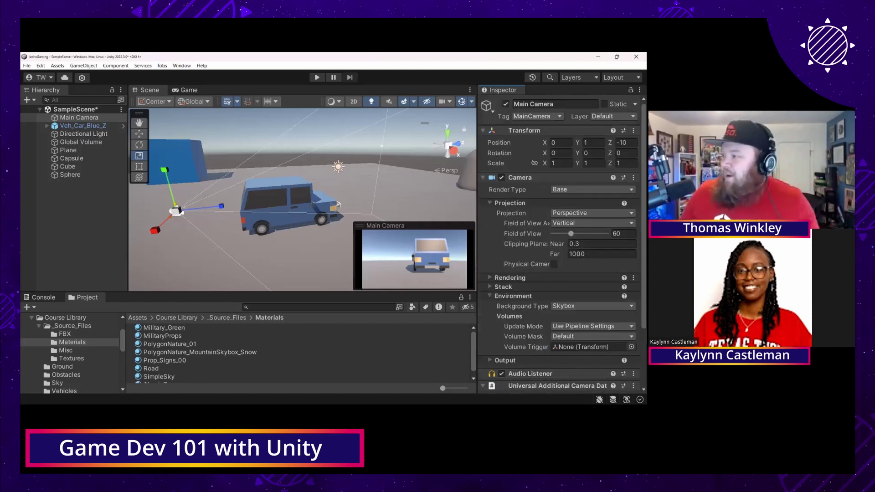
{"action": "left_click", "coordinate": [560, 153]}
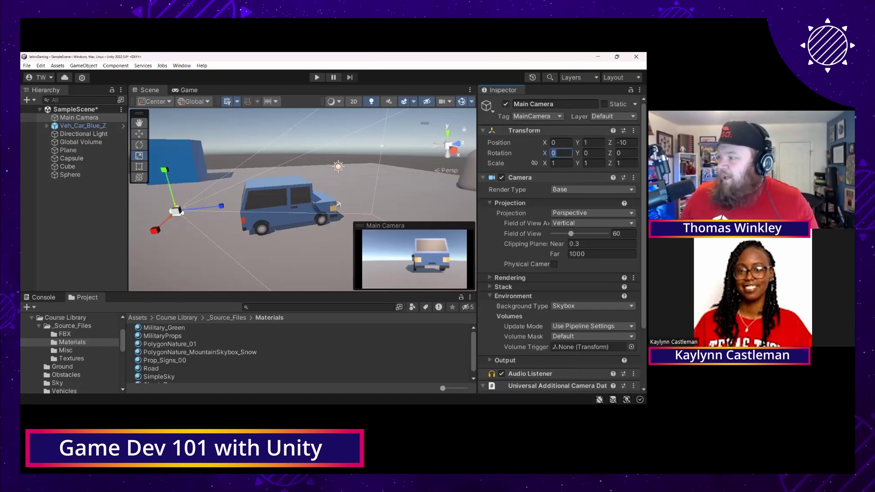
{"action": "type", "text": "30"}
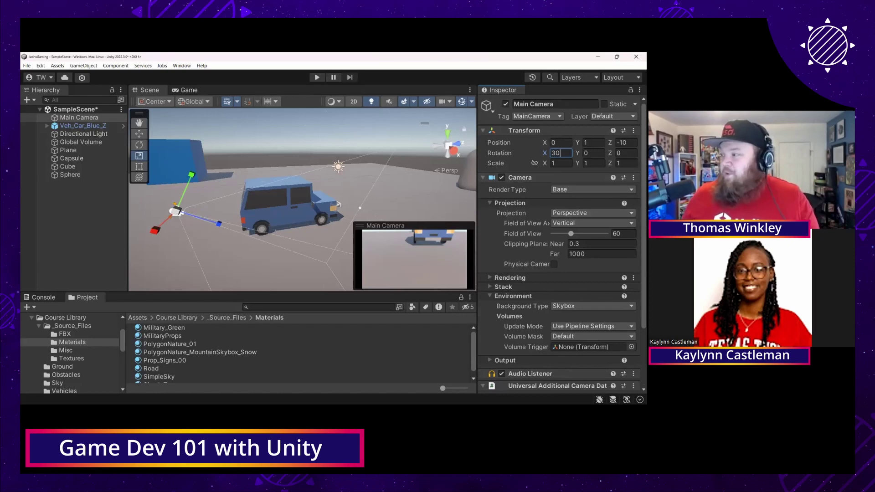
{"action": "left_click", "coordinate": [594, 142]}
{"action": "type", "text": "5"}
{"action": "key", "text": "Tab"}
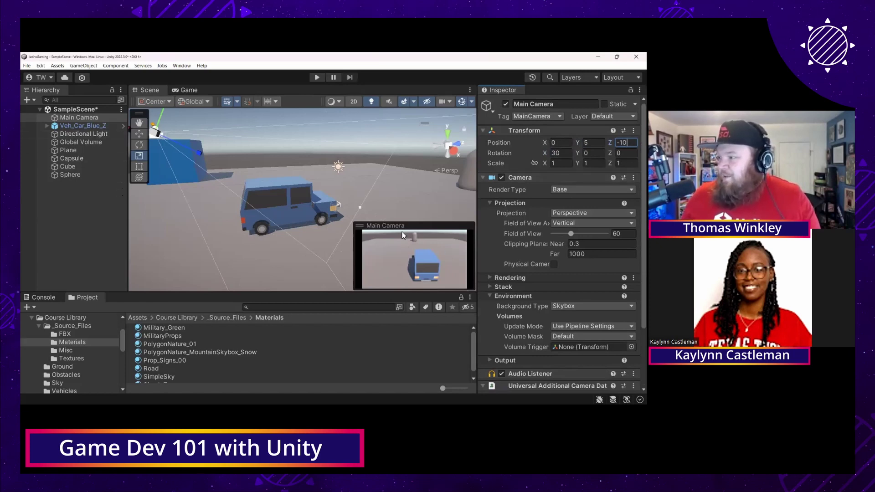
{"action": "left_click", "coordinate": [189, 90]}
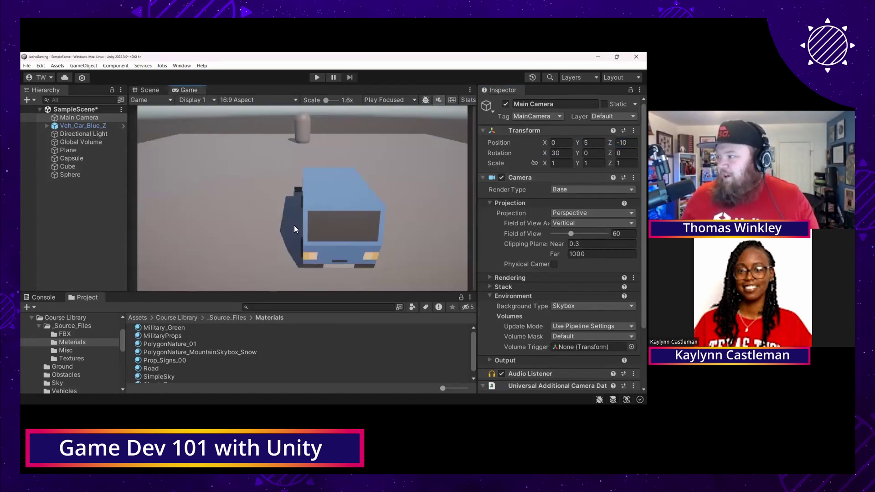
Step: Set Veh_Car_Blue_Z's X and Z position to 0 in the scene and check the result in the Game view
{"action": "left_click", "coordinate": [143, 90]}
{"action": "left_click_drag", "start_coordinate": [241, 199], "coordinate": [297, 205], "text": "alt"}
{"action": "left_click", "coordinate": [92, 126]}
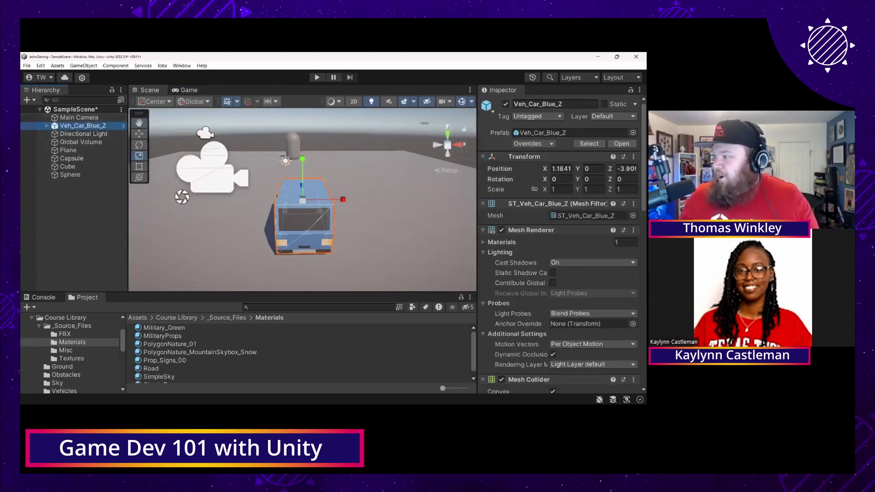
{"action": "left_click", "coordinate": [561, 169]}
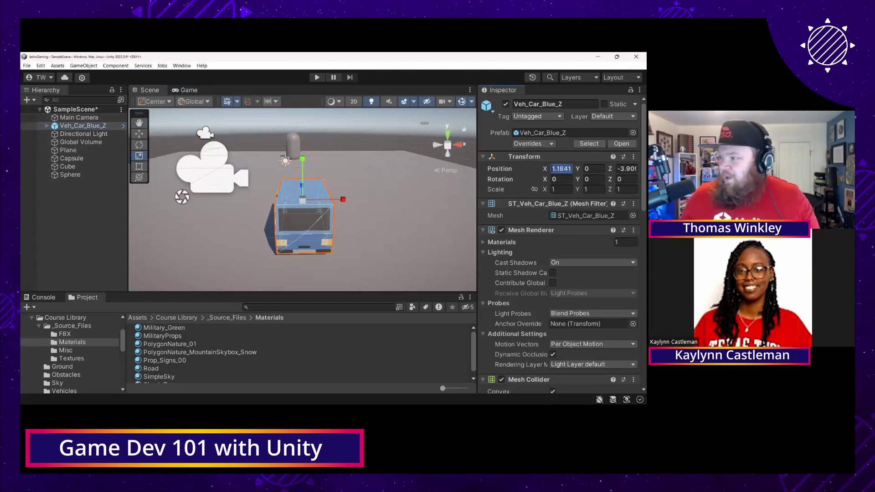
{"action": "type", "text": "0"}
{"action": "key", "text": "Tab"}
{"action": "key", "text": "Tab"}
{"action": "type", "text": "0"}
{"action": "key", "text": "Tab"}
{"action": "left_click", "coordinate": [185, 91]}
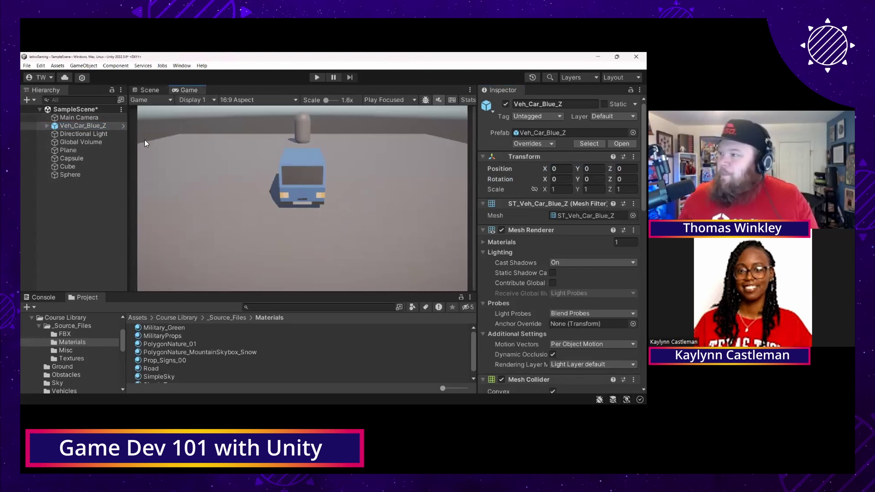
Step: Select the Main Camera and review its Camera Follow script settings
{"action": "left_click", "coordinate": [76, 126]}
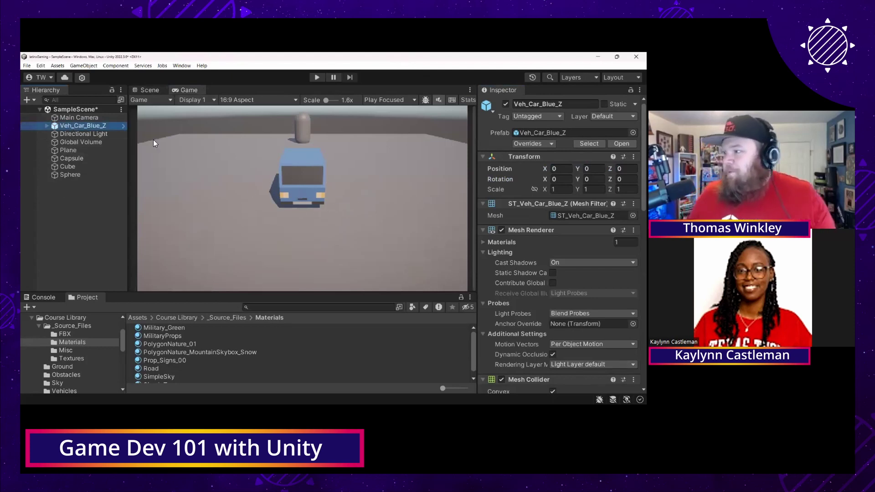
{"action": "left_click", "coordinate": [79, 118]}
{"action": "scroll", "coordinate": [598, 351], "scroll_direction": "down", "scroll_amount": 5}
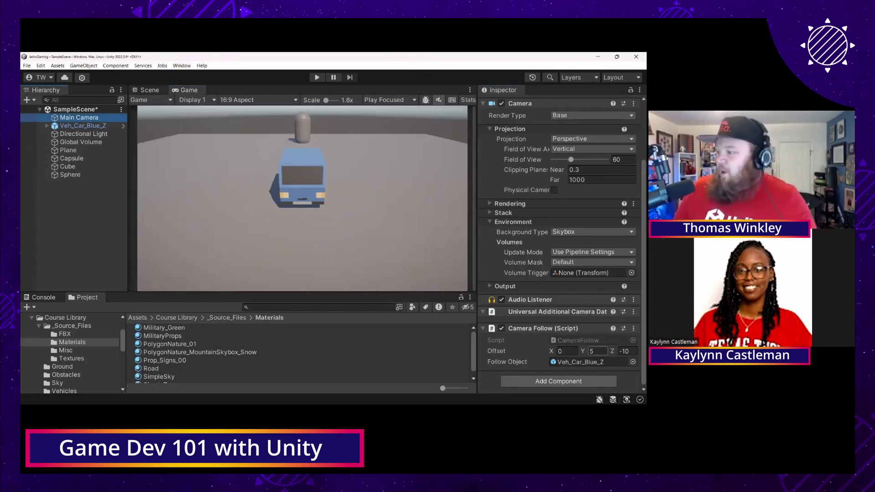
Step: Check the object choices for the Camera Follow script's Follow Object and assign Veh_Car_Blue_Z from the scene to it
{"action": "left_click", "coordinate": [633, 362]}
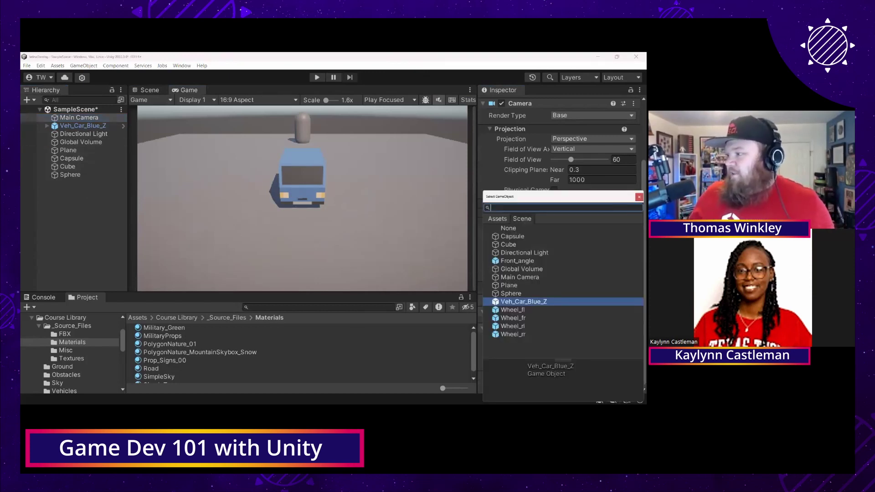
{"action": "left_click", "coordinate": [640, 197]}
{"action": "left_click_drag", "start_coordinate": [87, 126], "coordinate": [588, 362]}
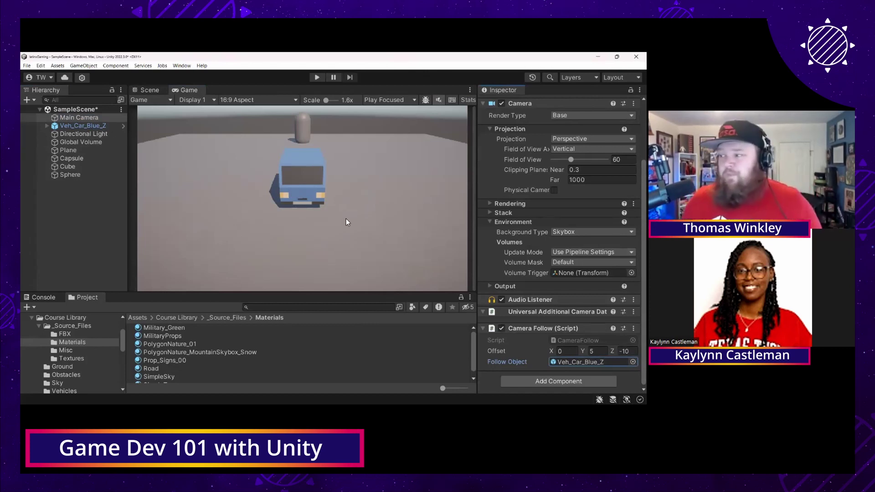
{"action": "key", "text": "alt+Tab"}
{"action": "key", "text": "alt+Tab"}
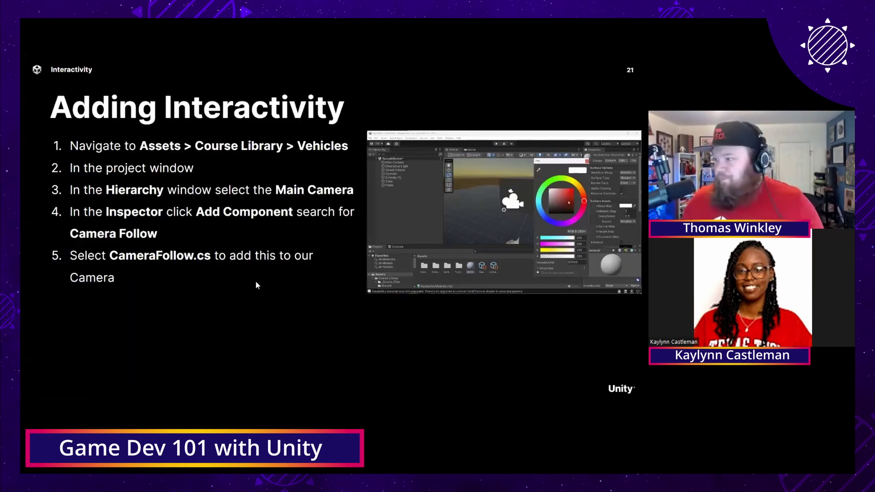
{"action": "left_click", "coordinate": [256, 282]}
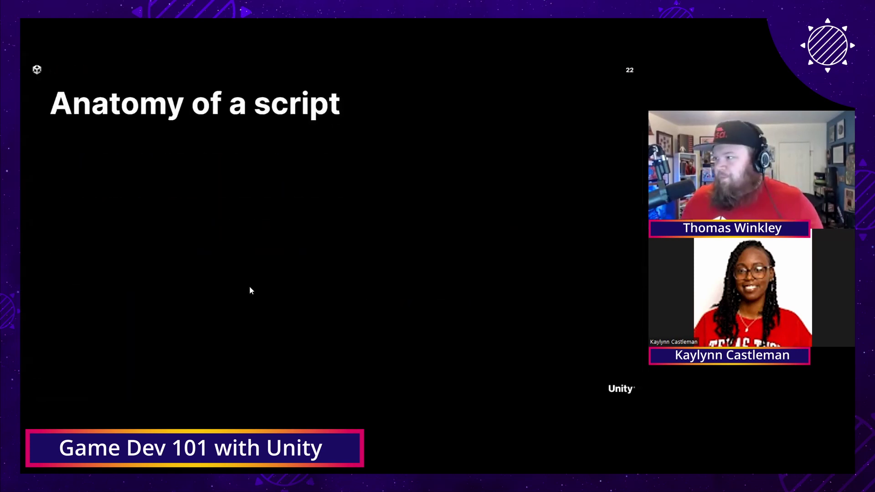
{"action": "left_click", "coordinate": [267, 174]}
{"action": "left_click", "coordinate": [112, 255]}
{"action": "left_click", "coordinate": [105, 256]}
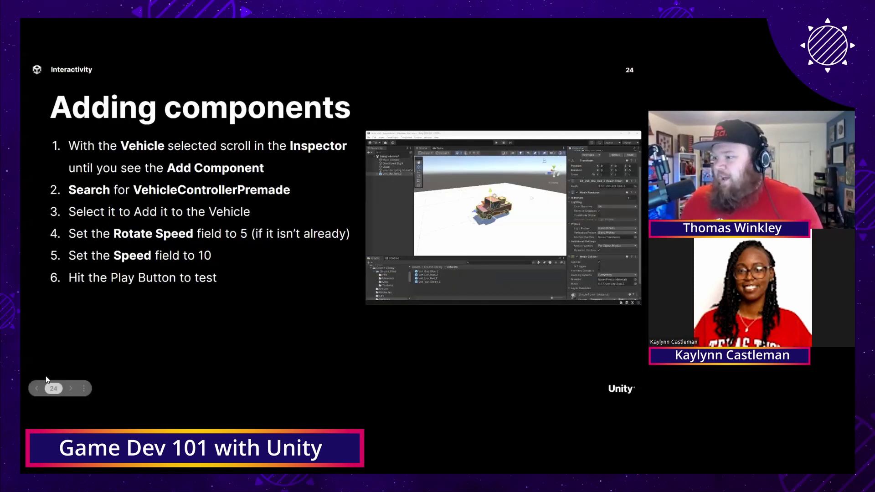
{"action": "left_click", "coordinate": [36, 388]}
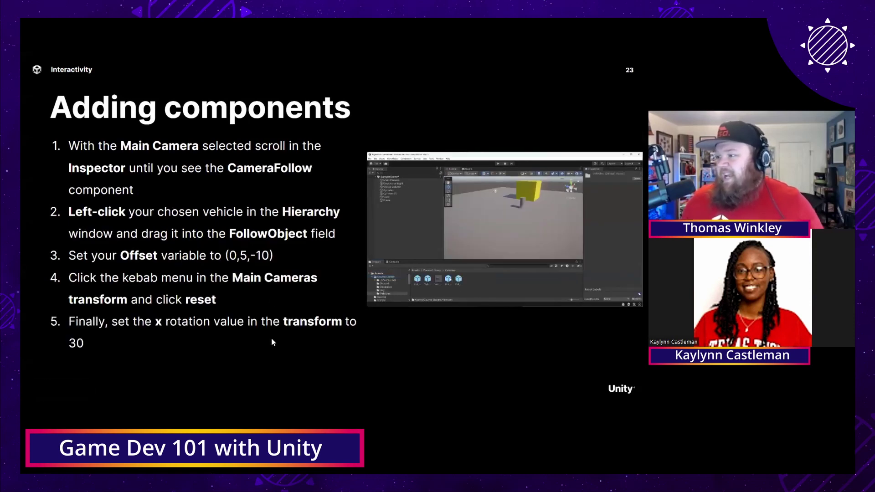